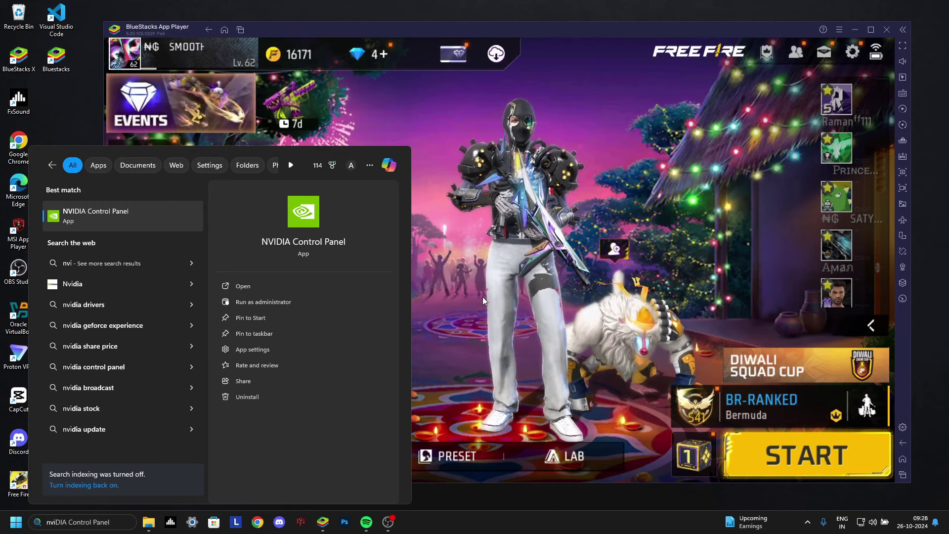
Step: Open the per-program 3D settings in NVIDIA Control Panel and choose BlueStacks (hd-player.exe) as the program to customise
left_click(483, 297)
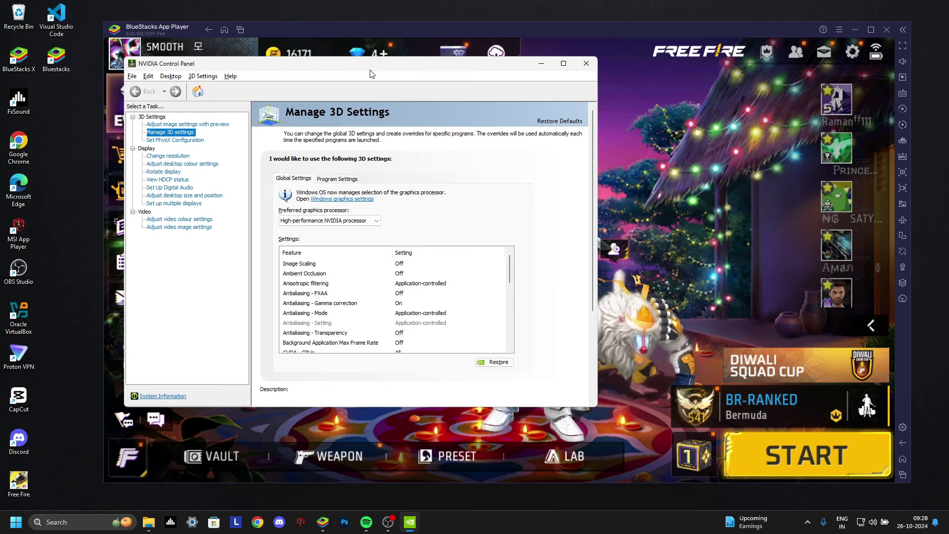
left_click_drag(373, 70, 458, 64)
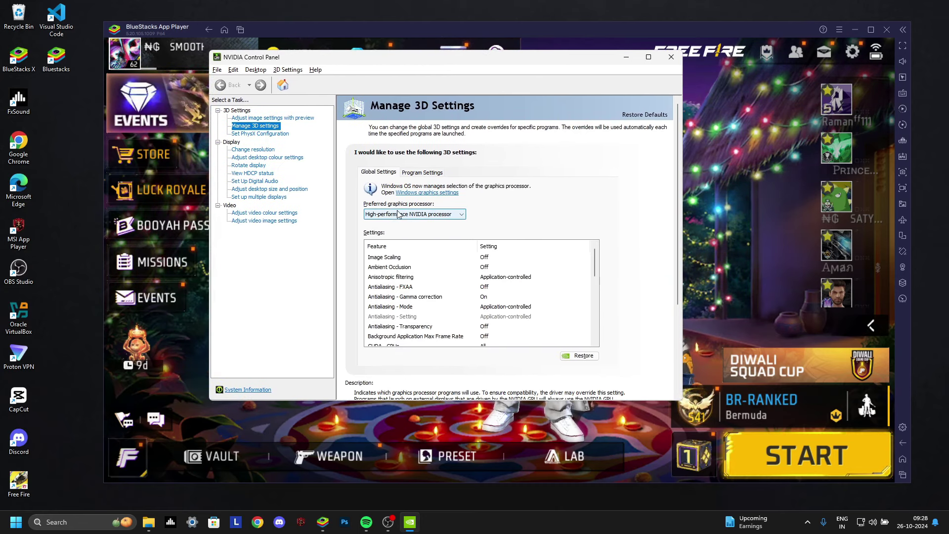
left_click(411, 174)
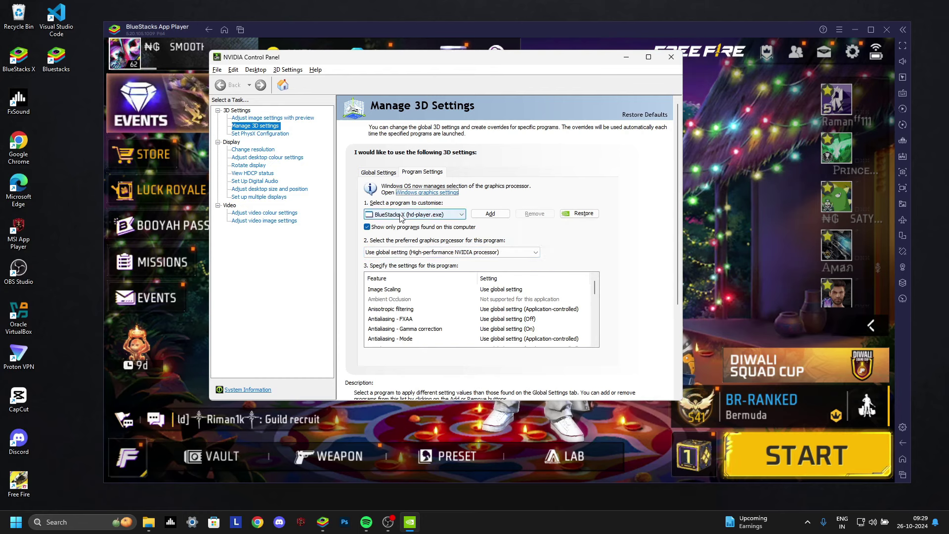
scroll(456, 305, "down", 5)
left_click(411, 214)
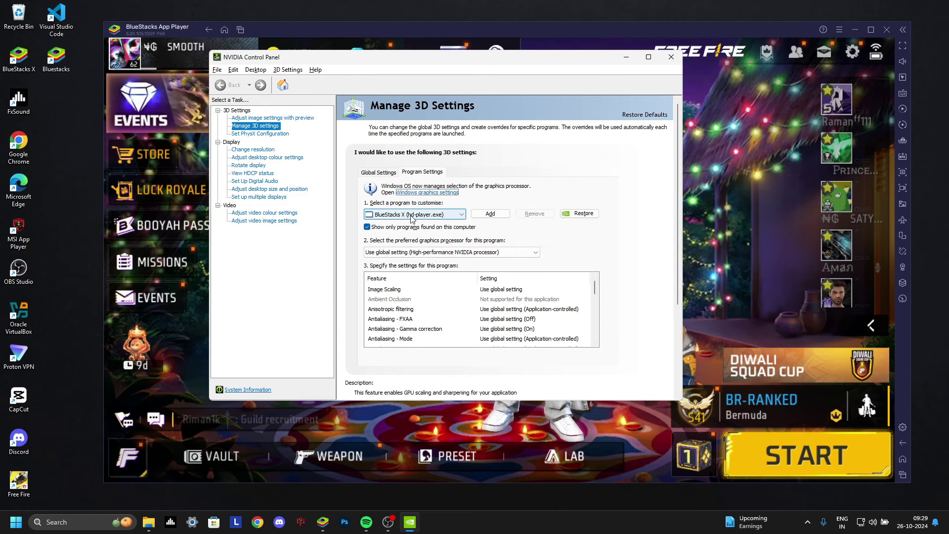
left_click(395, 233)
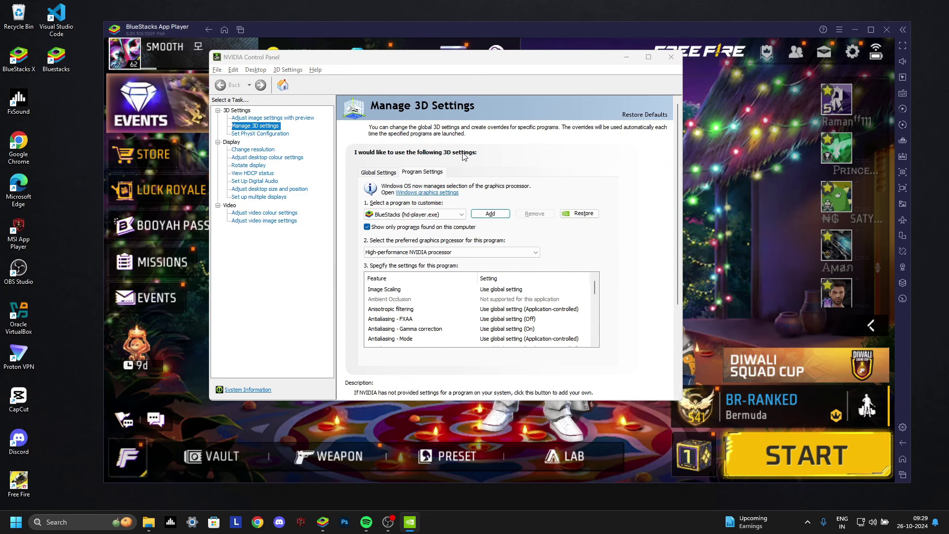
scroll(462, 202, "down", 5)
scroll(402, 209, "up", 2)
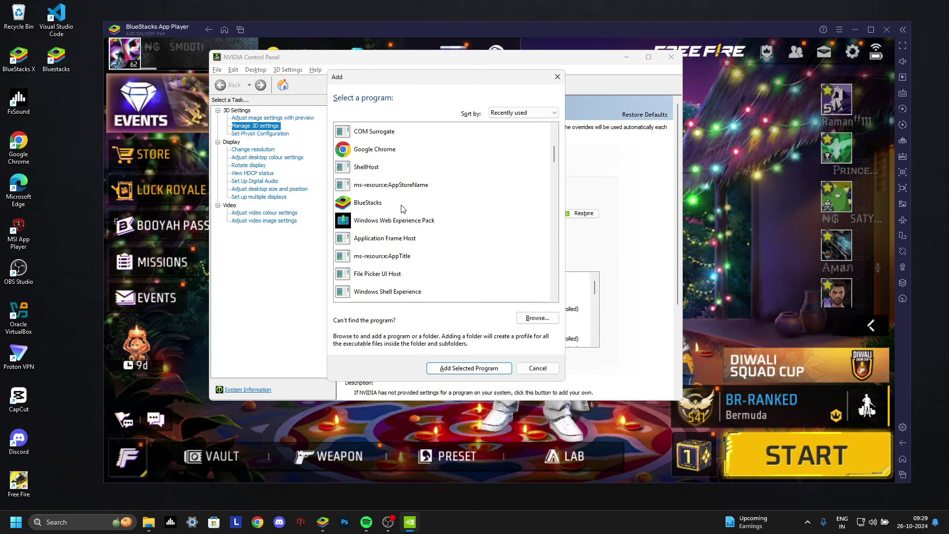
scroll(401, 208, "up", 1)
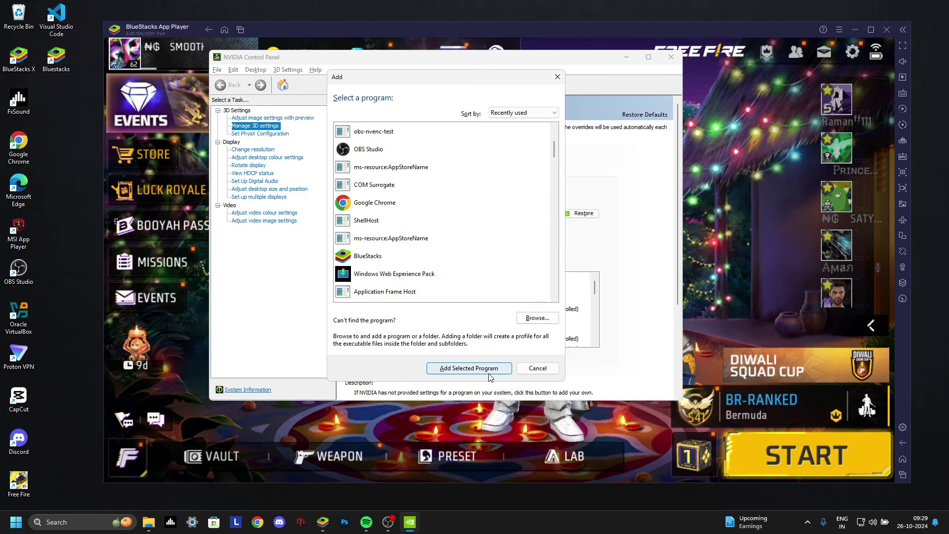
left_click(558, 77)
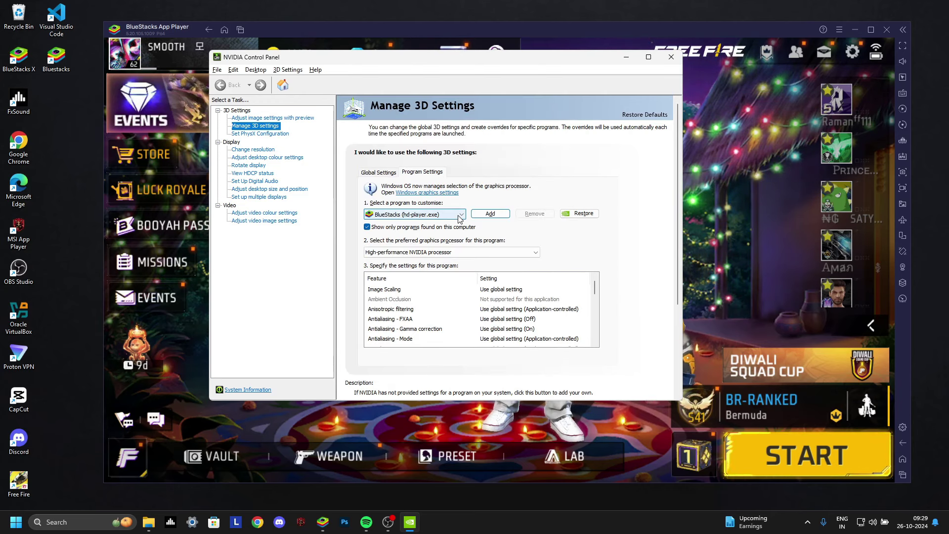
Step: Set the preferred graphics processor for BlueStacks to High-performance NVIDIA processor
left_click(429, 252)
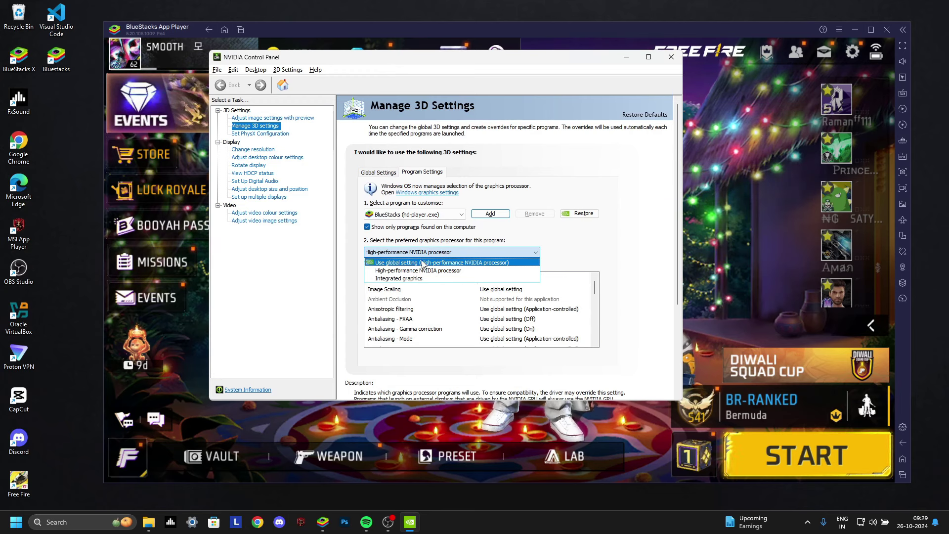
left_click(432, 269)
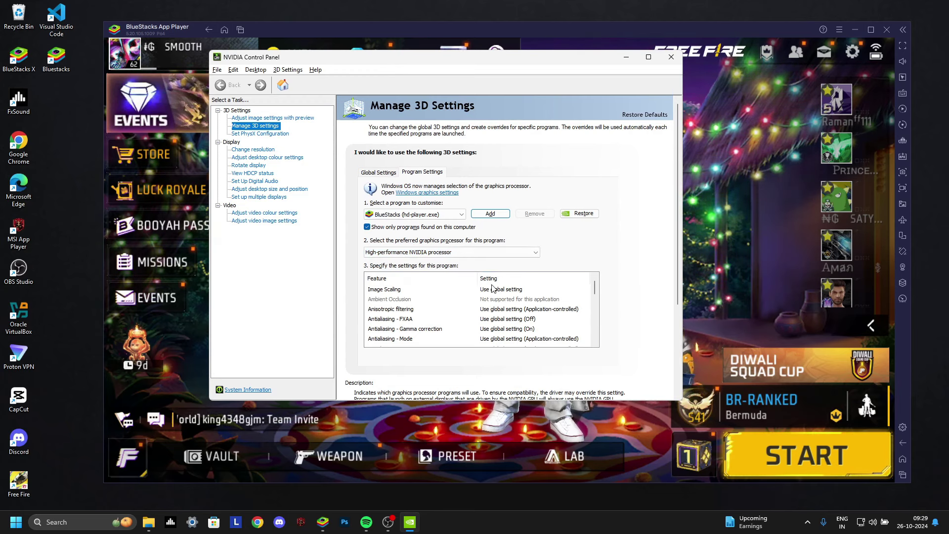
Step: Turn on Max Frame Rate for BlueStacks and set it to 1000 FPS
scroll(497, 327, "down", 1)
scroll(496, 307, "up", 1)
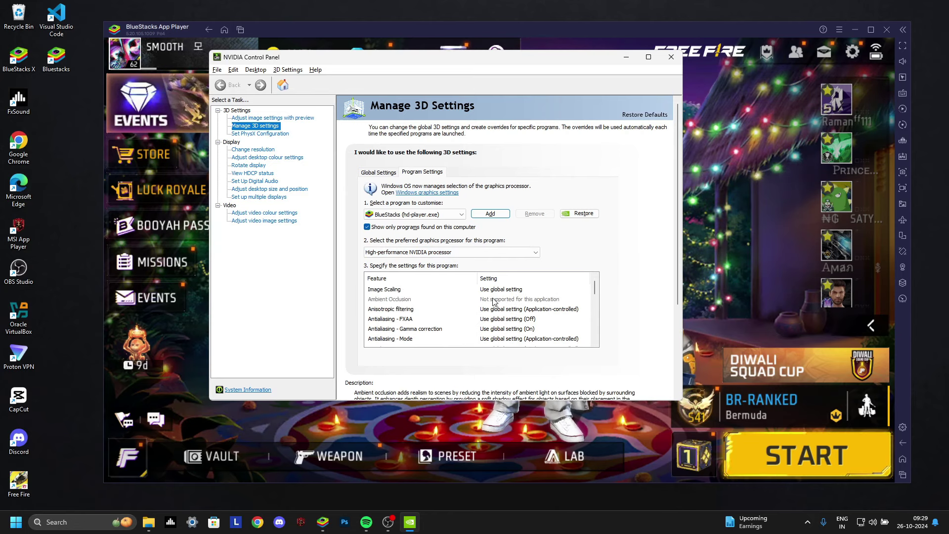
scroll(494, 302, "down", 1)
scroll(495, 302, "up", 1)
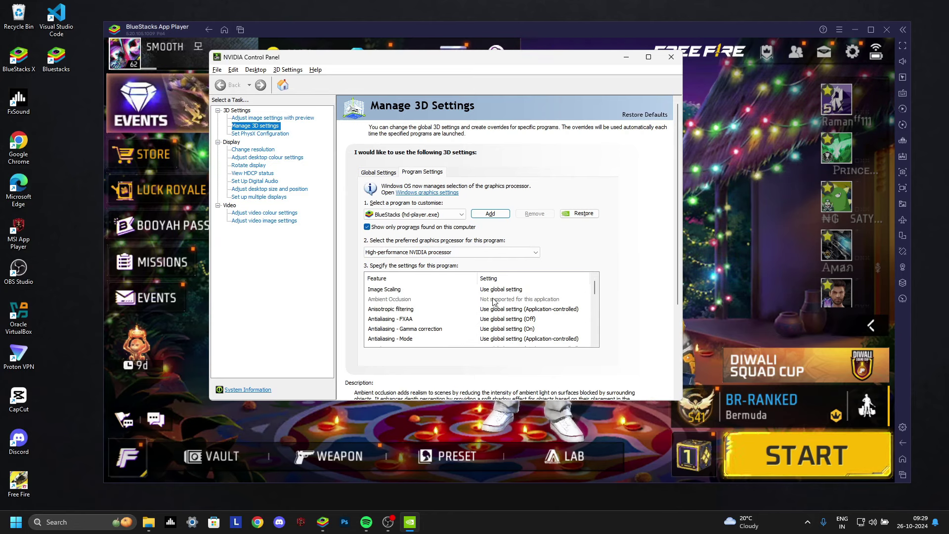
scroll(492, 306, "down", 1)
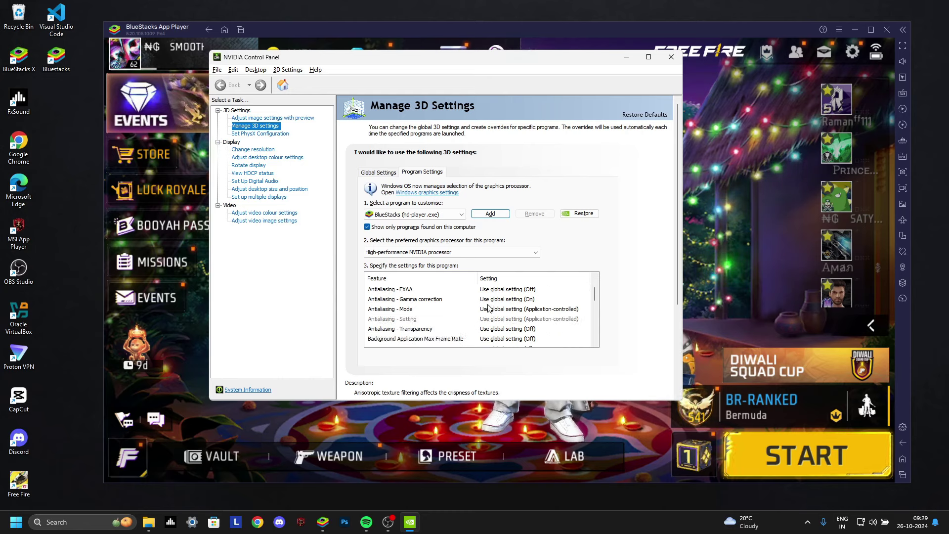
scroll(504, 314, "down", 1)
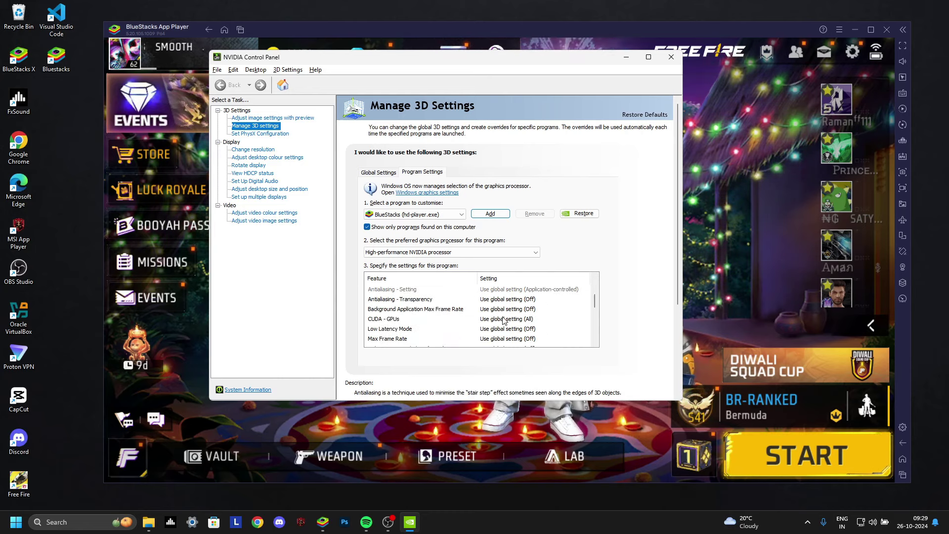
scroll(440, 320, "down", 1)
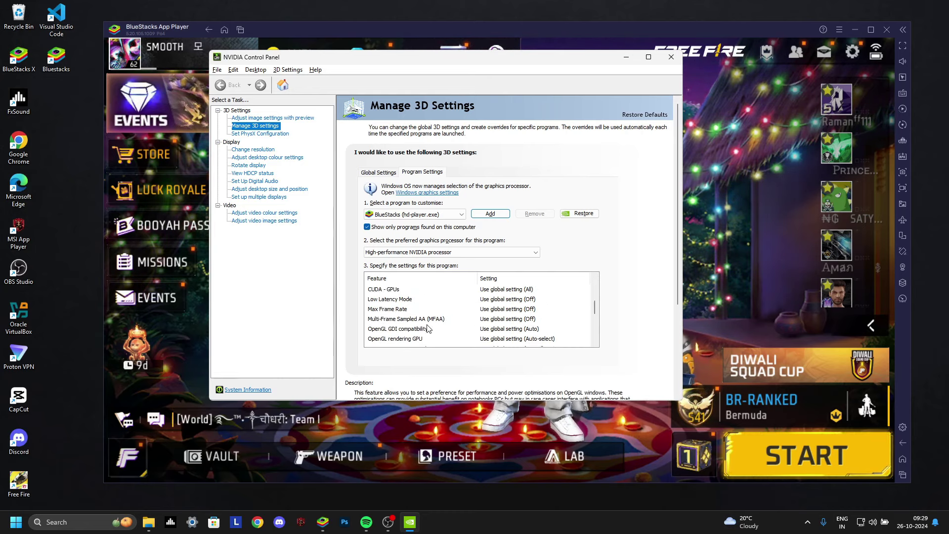
left_click(479, 309)
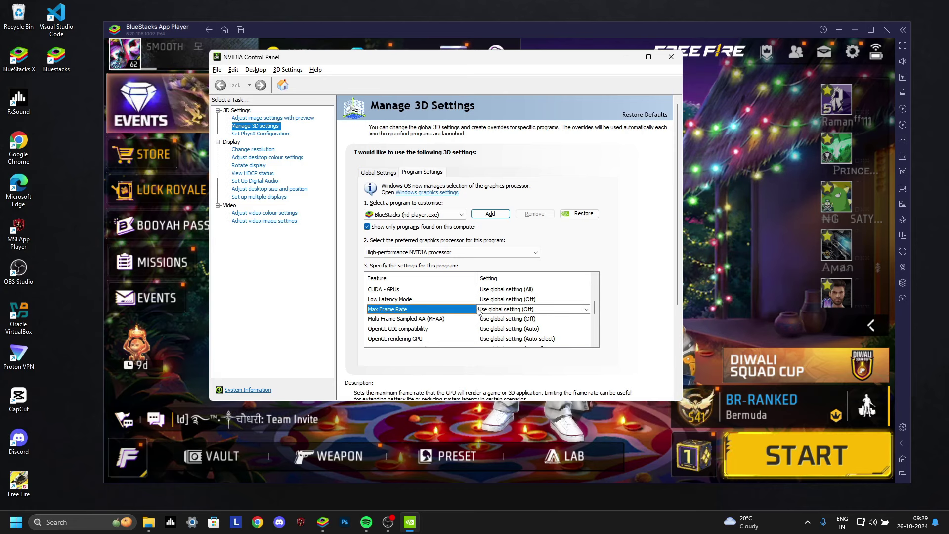
left_click(529, 309)
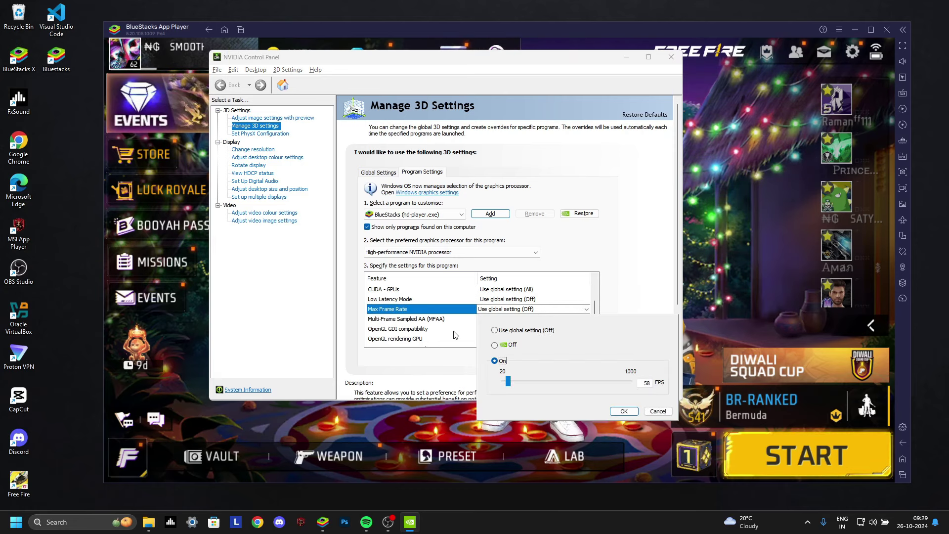
left_click(623, 410)
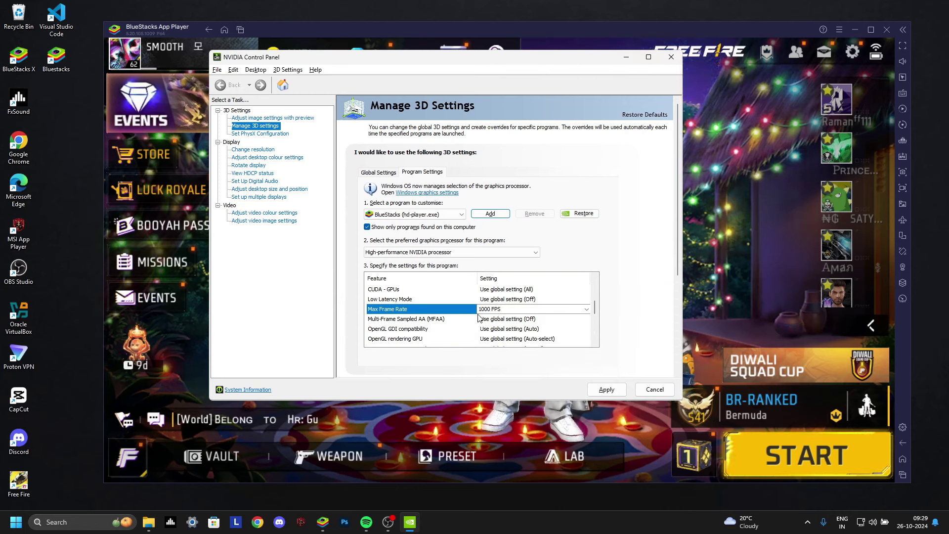
Step: Set OpenGL rendering GPU to the NVIDIA GeForce RTX 3050 Laptop GPU and apply the BlueStacks settings
left_click(514, 339)
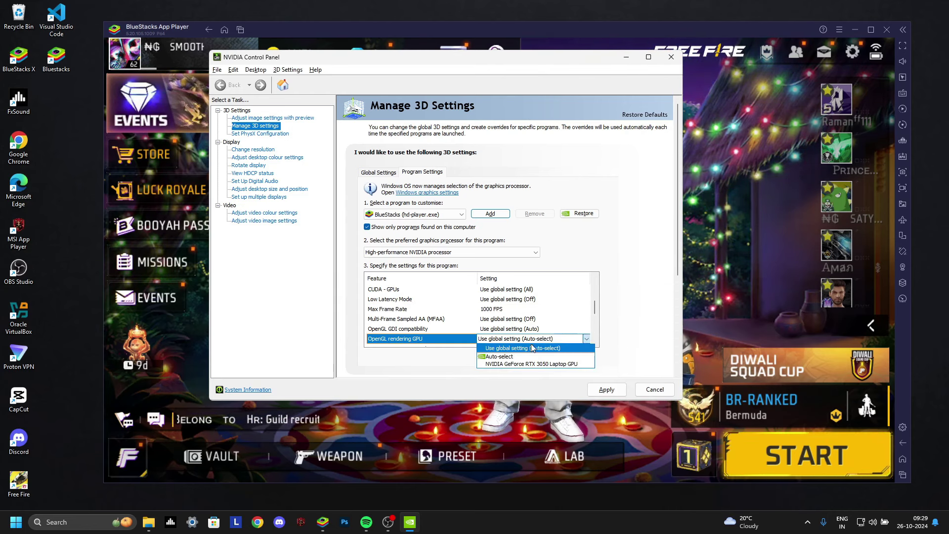
left_click(516, 366)
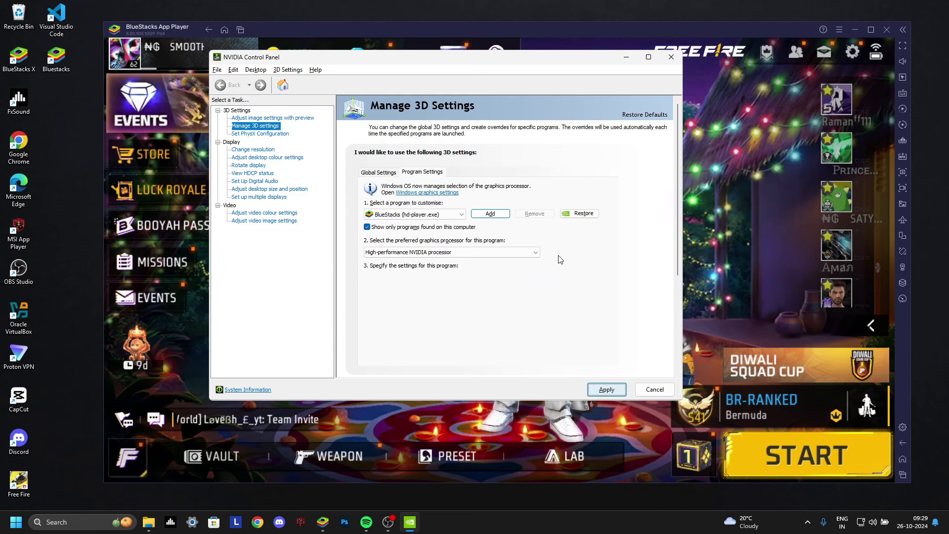
mouse_move(488, 315)
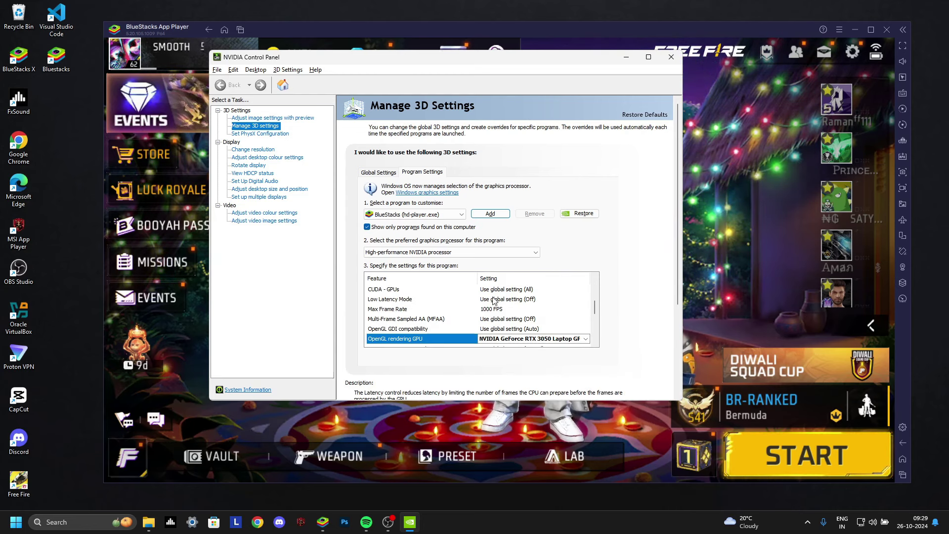
Step: Examine the Low Latency Mode and CUDA - GPUs settings for BlueStacks without changing them
left_click(510, 301)
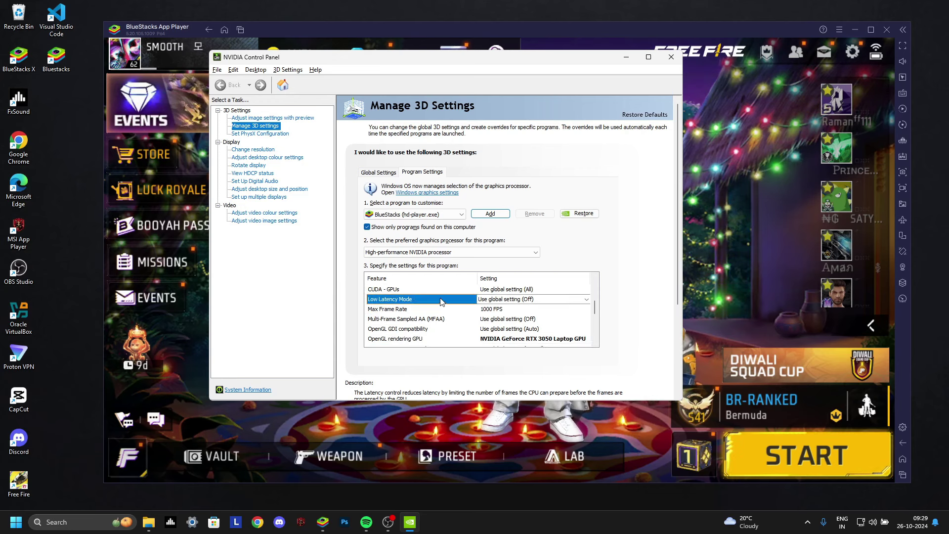
scroll(441, 302, "up", 1)
left_click(494, 319)
left_click(513, 319)
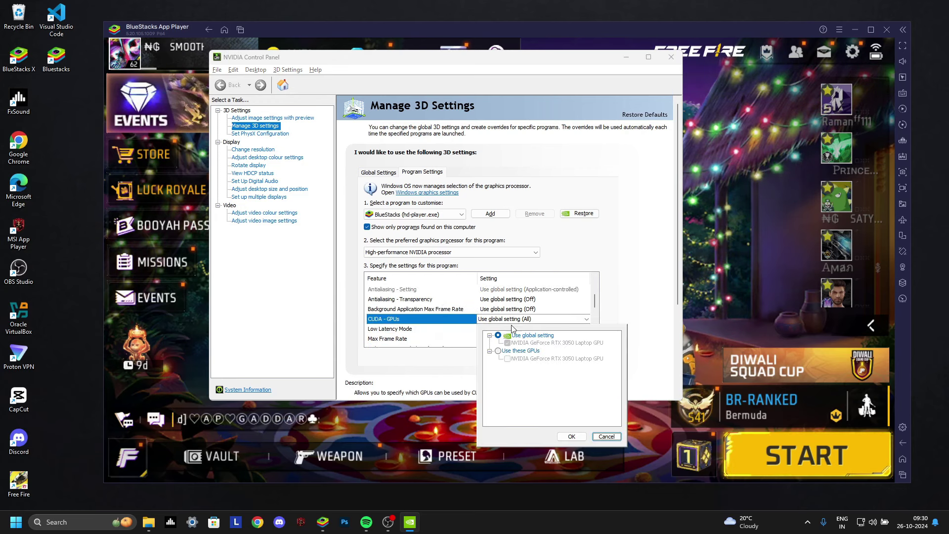
left_click(447, 311)
scroll(464, 311, "down", 1)
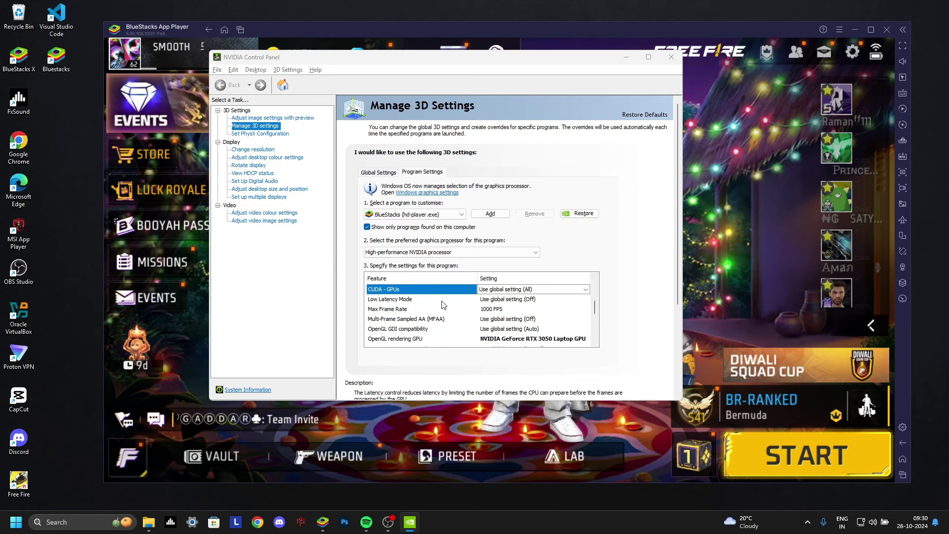
scroll(450, 311, "up", 3)
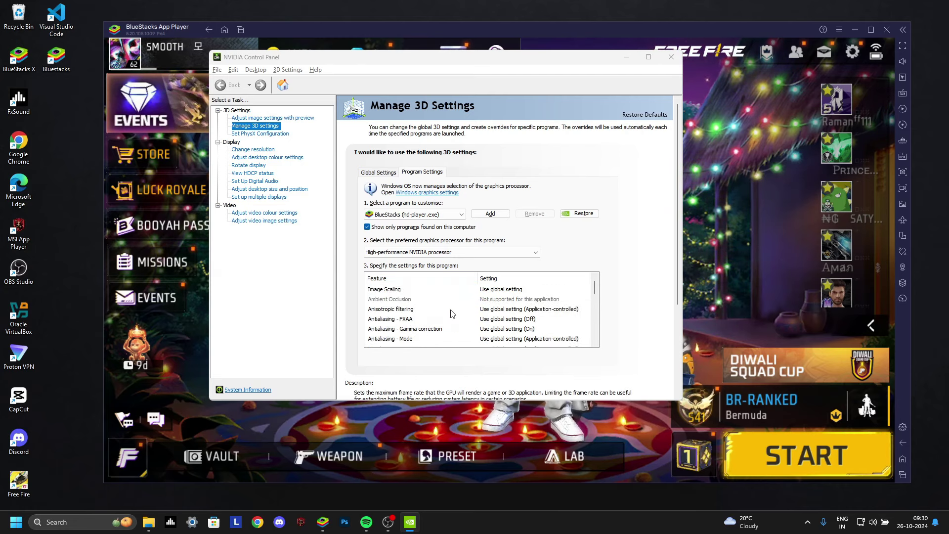
left_click(493, 321)
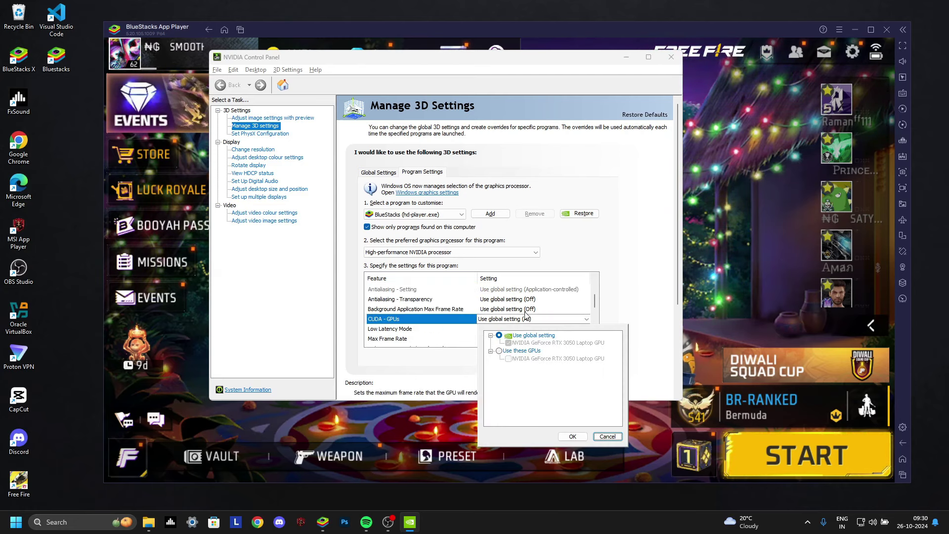
left_click(445, 316)
Step: Set Vertical sync to Off for BlueStacks and apply the change
scroll(443, 316, "down", 10)
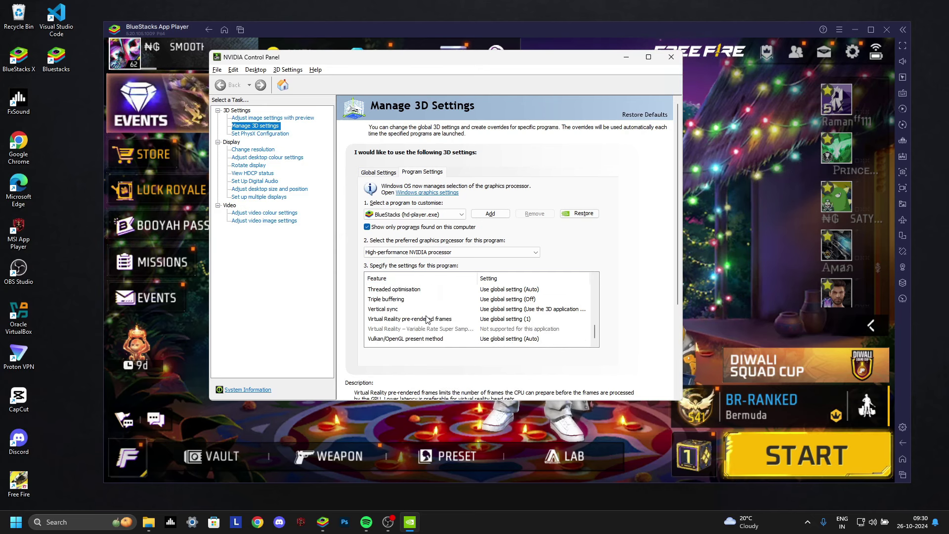
left_click(502, 309)
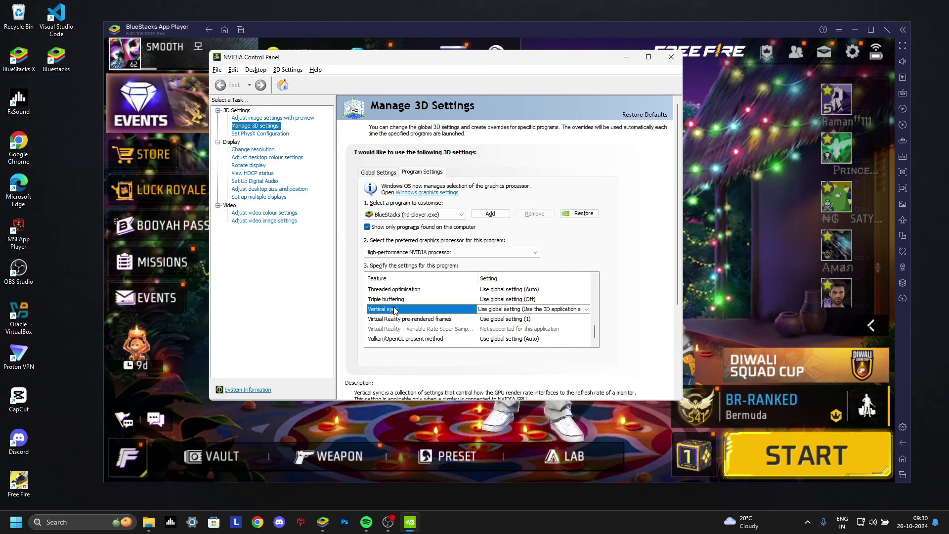
left_click(503, 310)
left_click(534, 334)
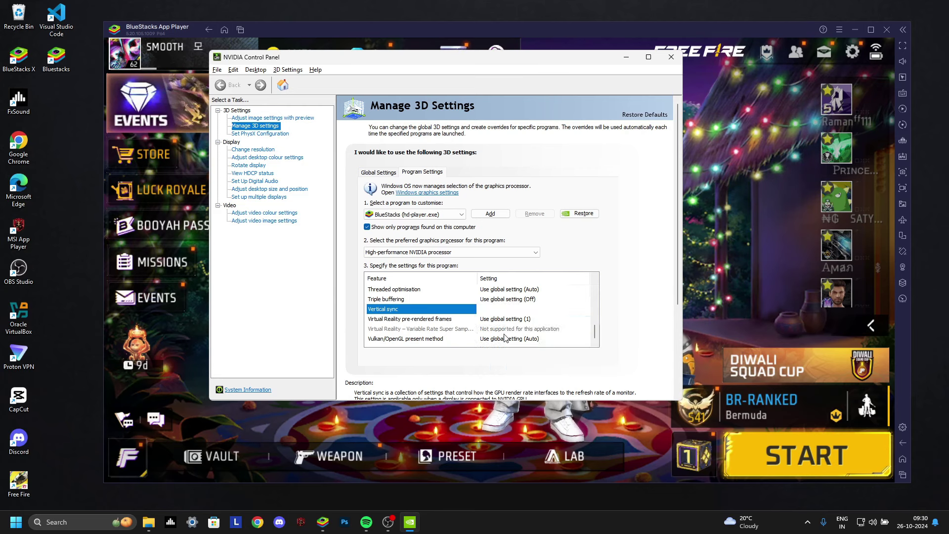
left_click(601, 391)
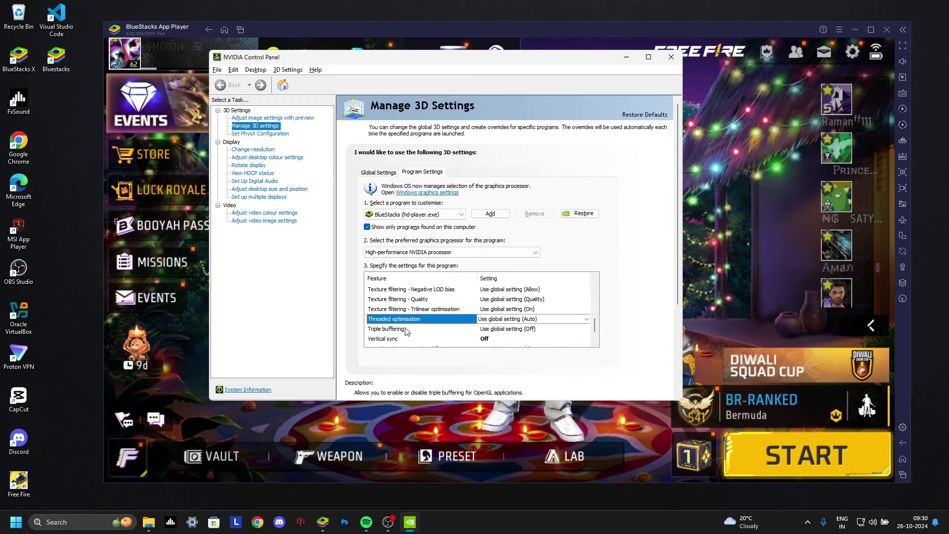
Step: Check the Threaded optimisation options, keeping Use global setting (Auto), and review the rest of the BlueStacks settings
left_click(509, 319)
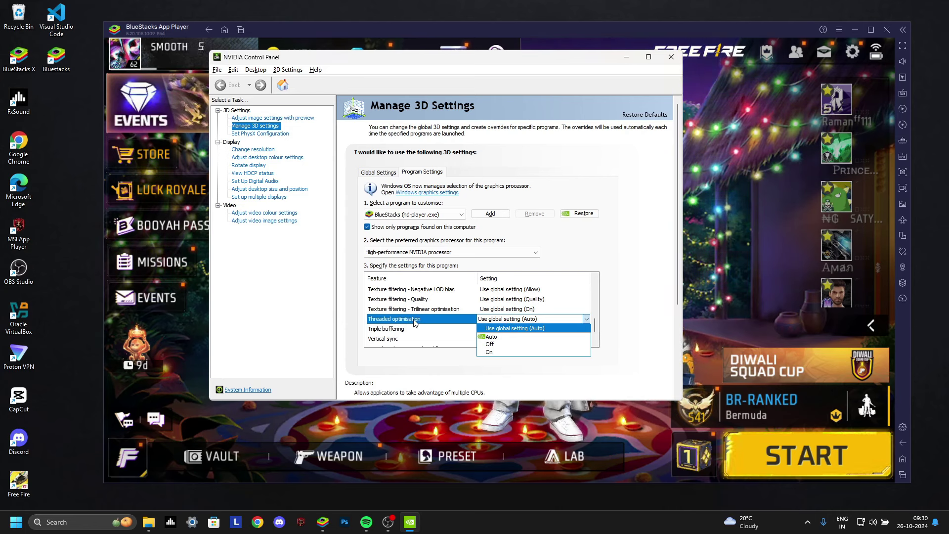
left_click(508, 328)
scroll(431, 320, "down", 1)
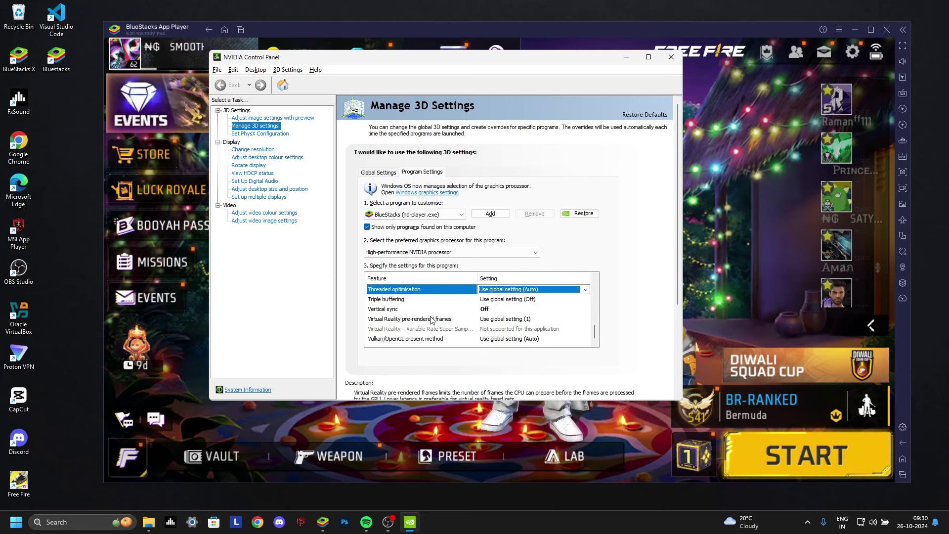
scroll(431, 300, "up", 7)
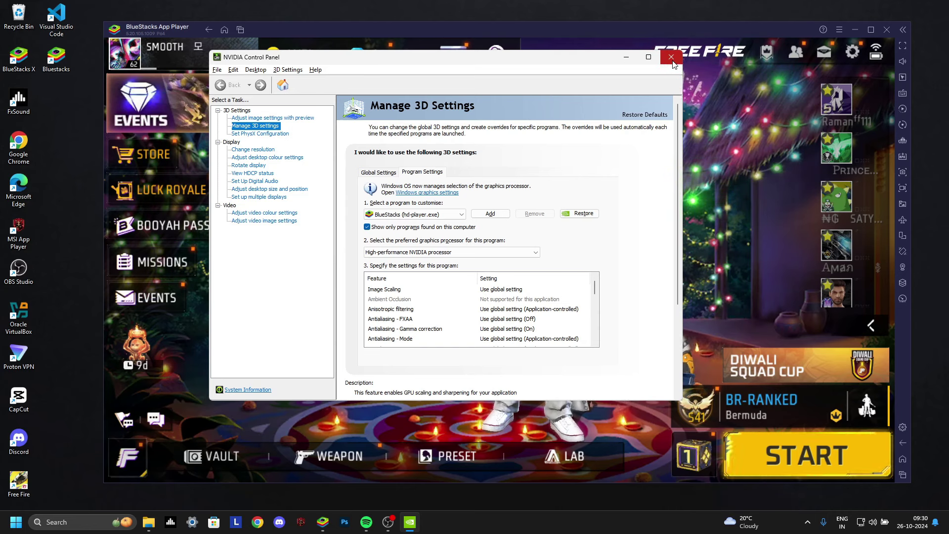
Step: Try the Performance preference in the image settings with preview, return to the advanced 3D image settings and close the NVIDIA Control Panel
left_click(288, 118)
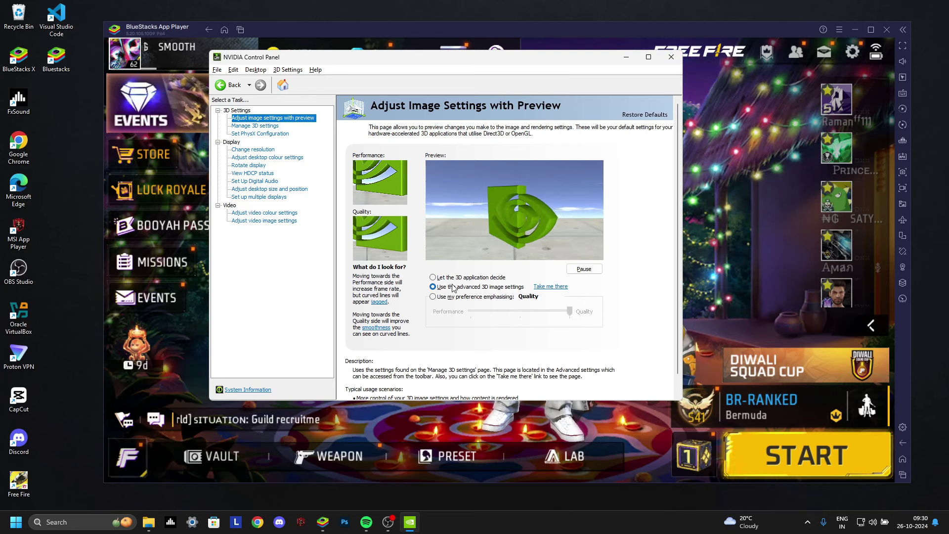
mouse_move(447, 299)
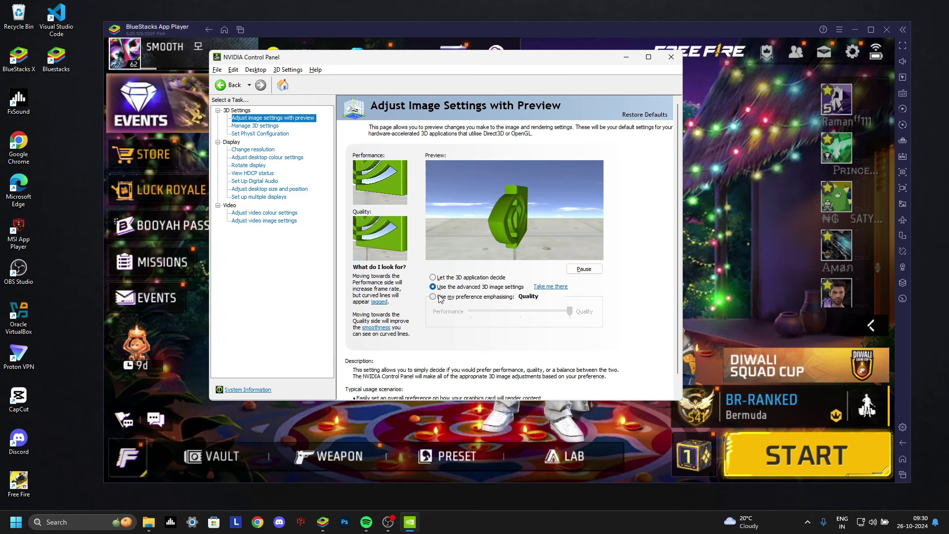
left_click(511, 295)
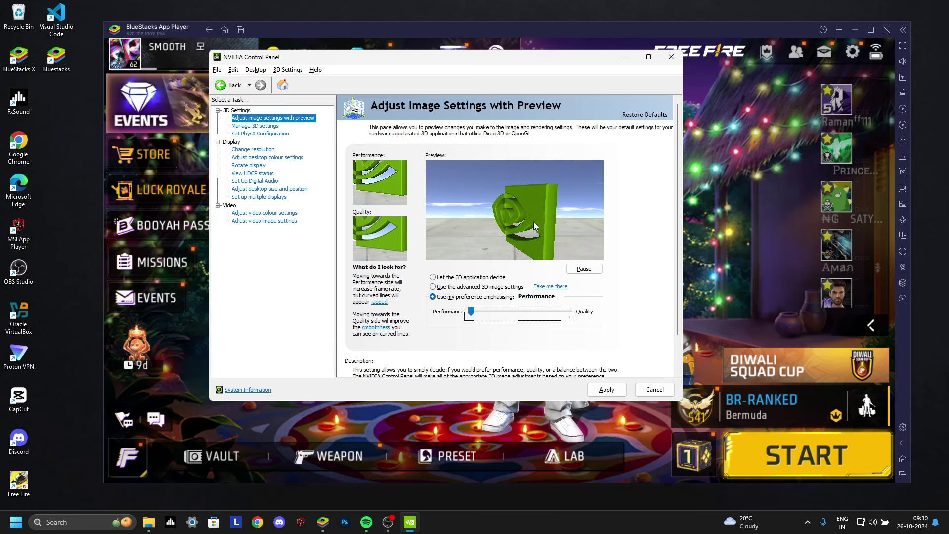
left_click(562, 227)
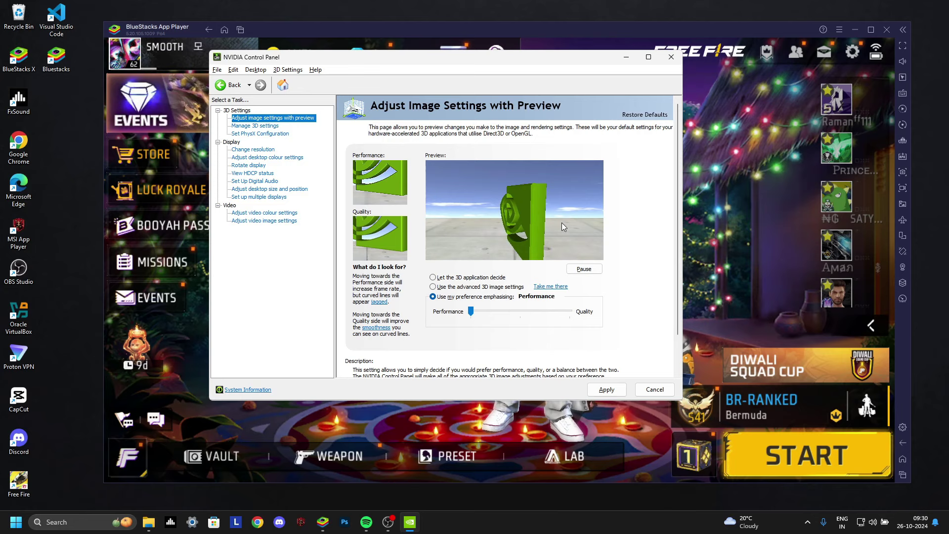
left_click(588, 271)
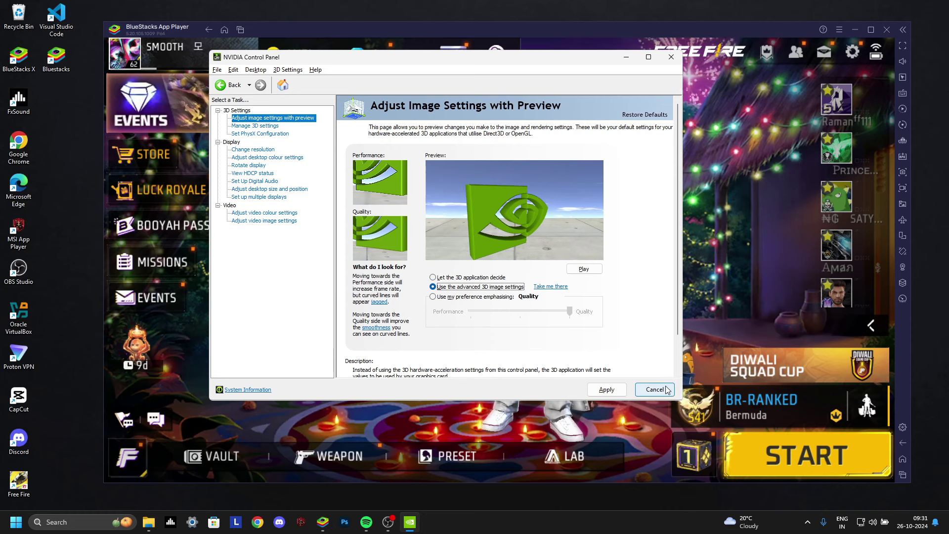
left_click(667, 61)
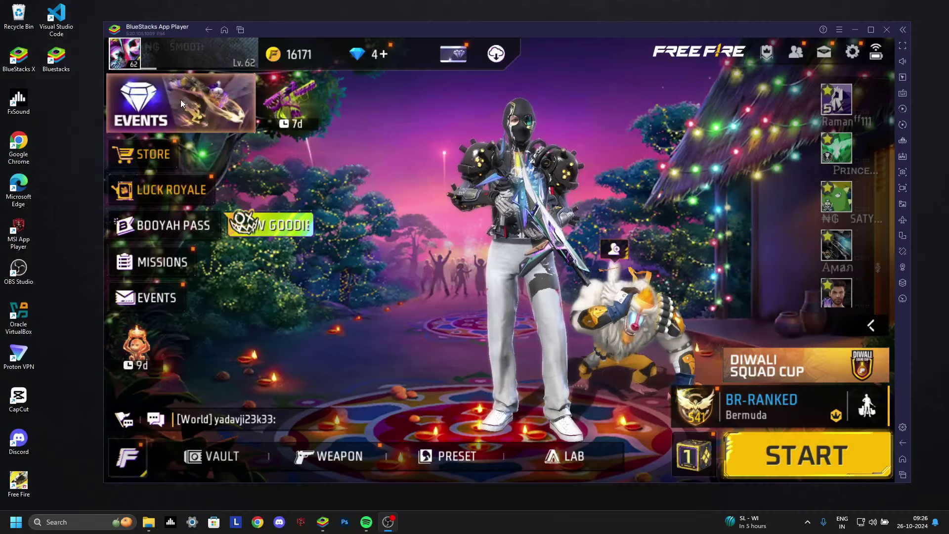
Step: Open the properties of the Bluestacks desktop shortcut and enable running the program as an administrator in its compatibility settings
right_click(63, 62)
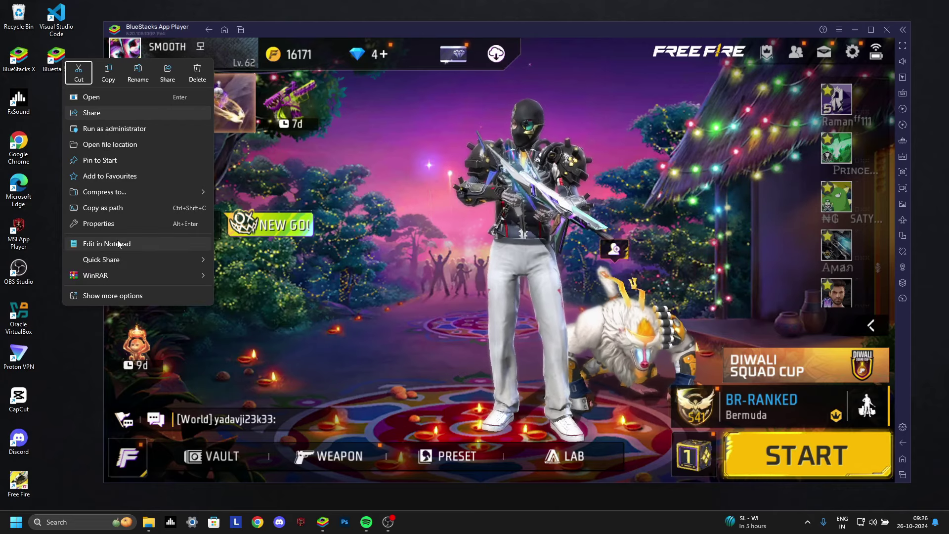
left_click(123, 222)
left_click_drag(190, 65, 453, 112)
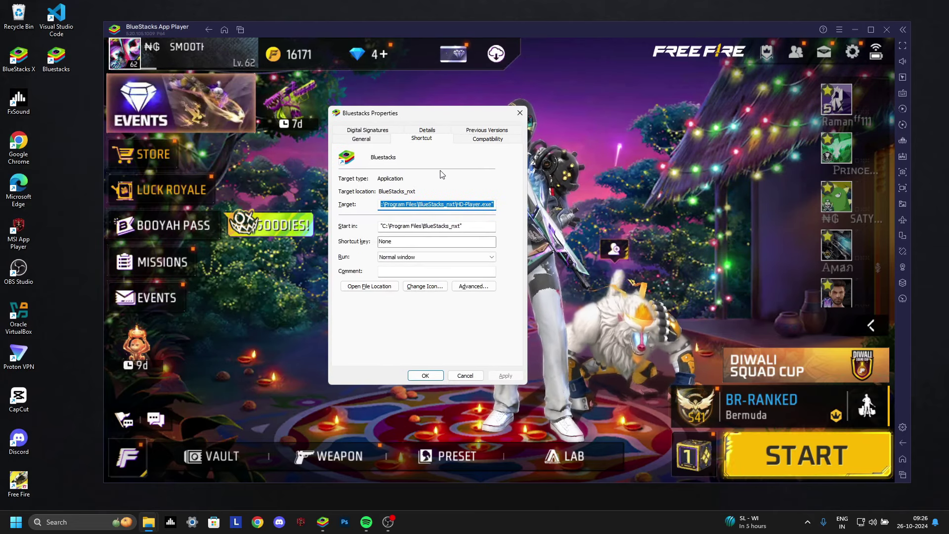
left_click(391, 130)
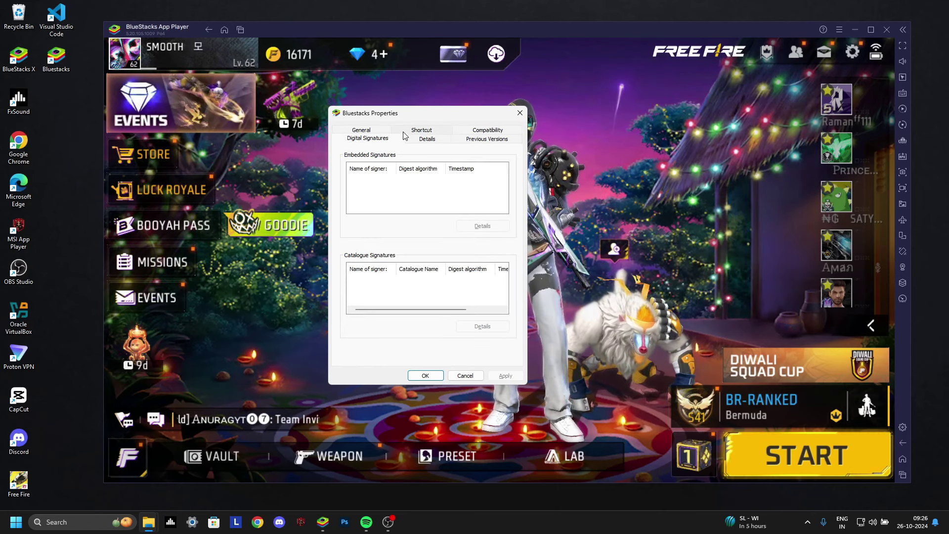
left_click(405, 131)
left_click(412, 131)
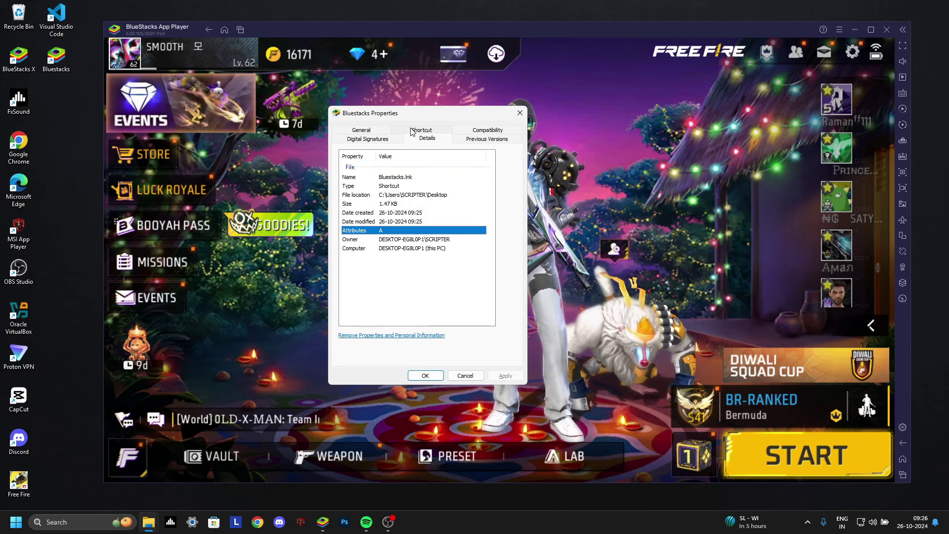
left_click(410, 130)
left_click(475, 130)
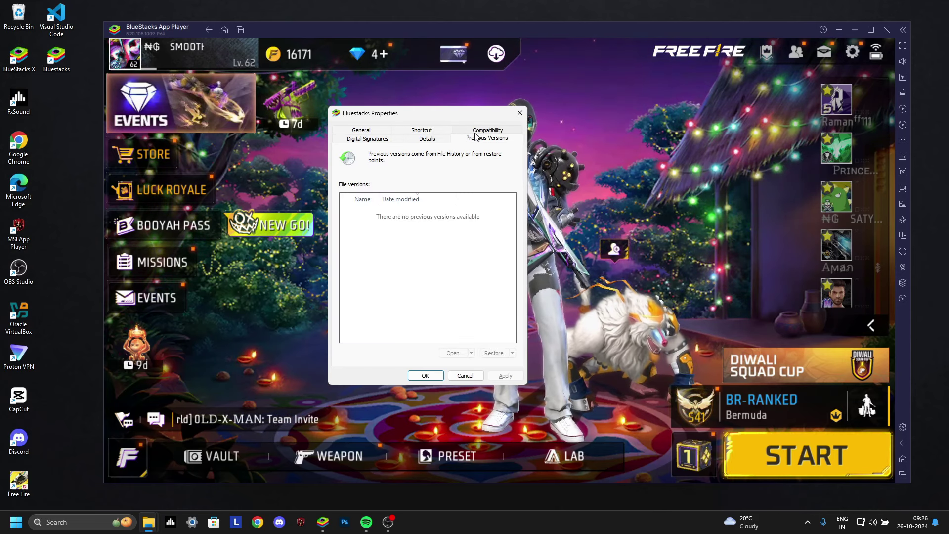
left_click(476, 132)
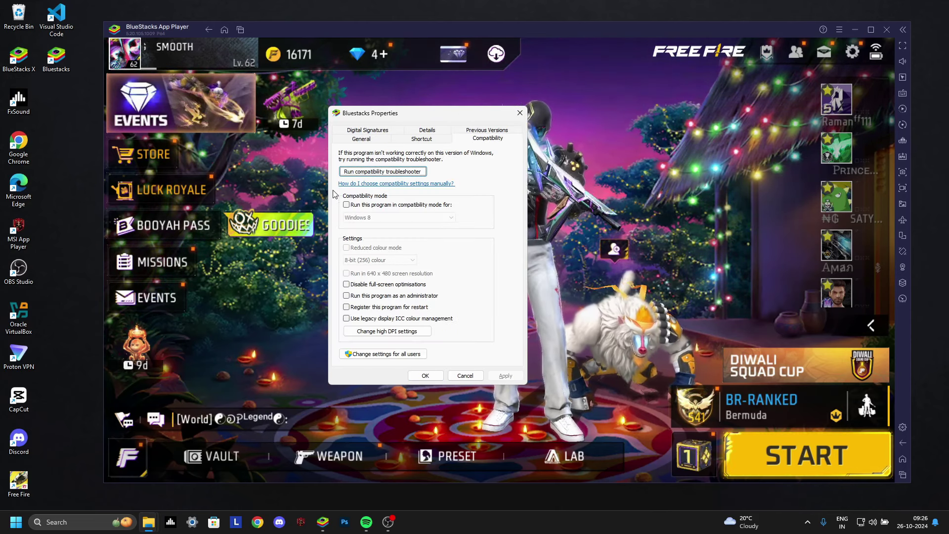
left_click(346, 296)
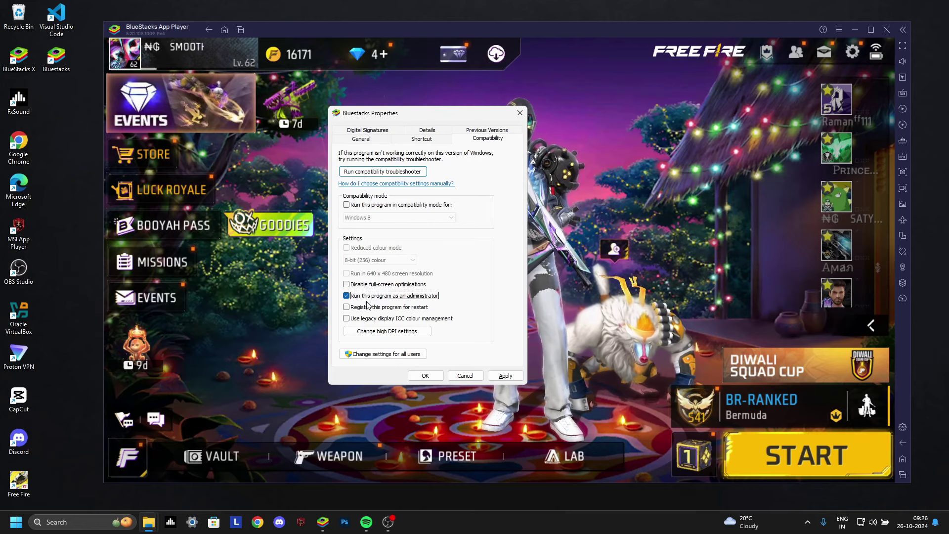
Step: Examine the high DPI settings for HD-Player.exe and the Windows customised scaling options without changing them
left_click(388, 332)
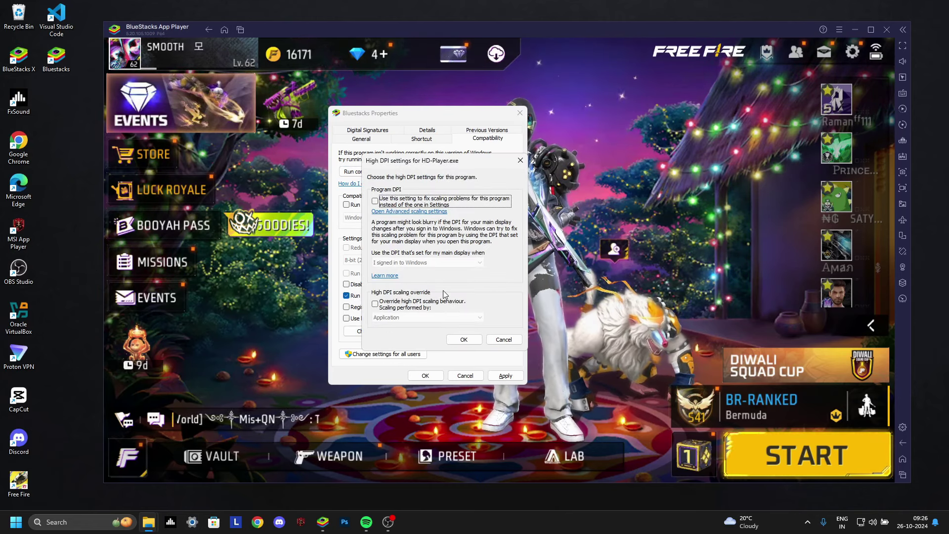
left_click(409, 211)
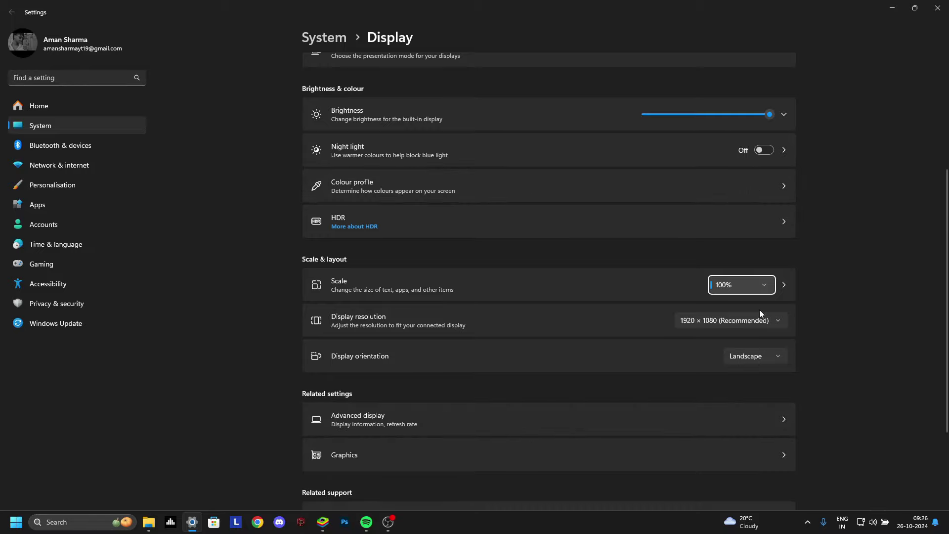
left_click(571, 294)
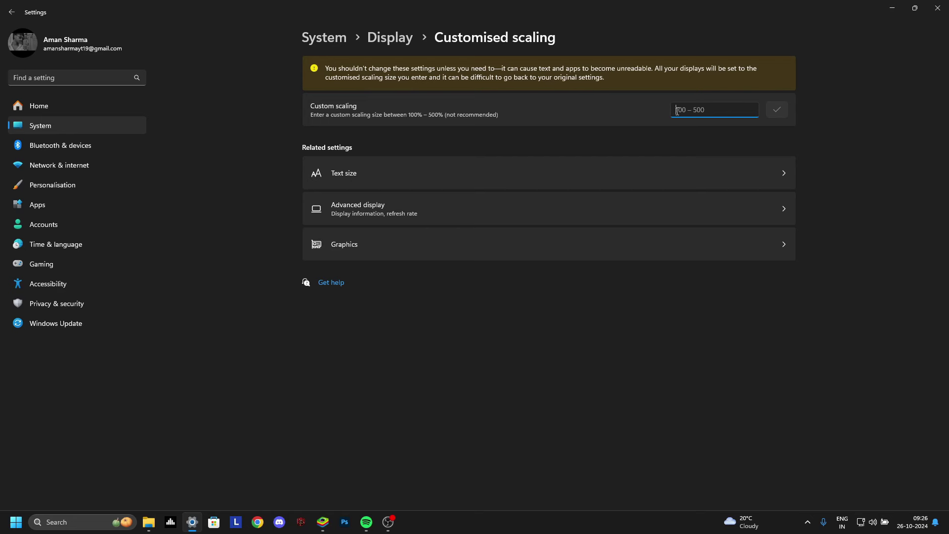
key("alt+F4")
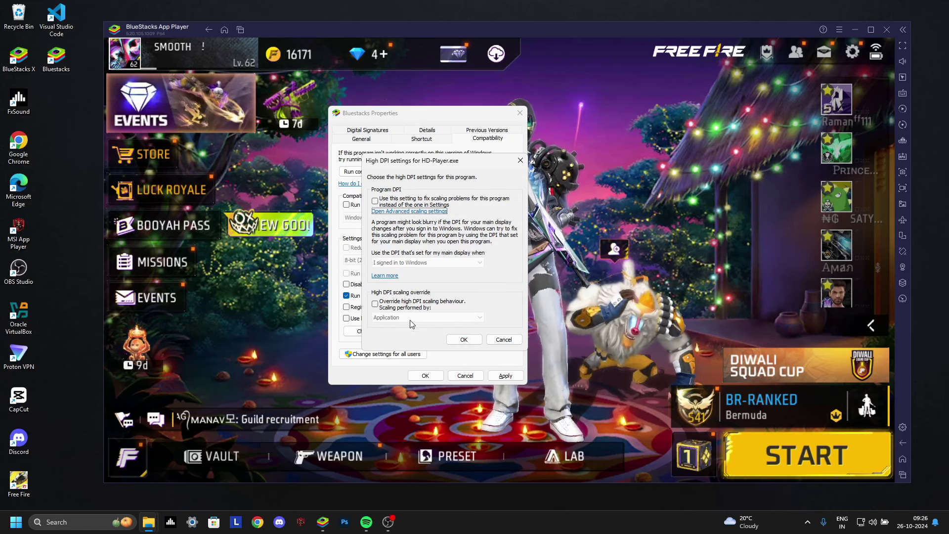
left_click(463, 339)
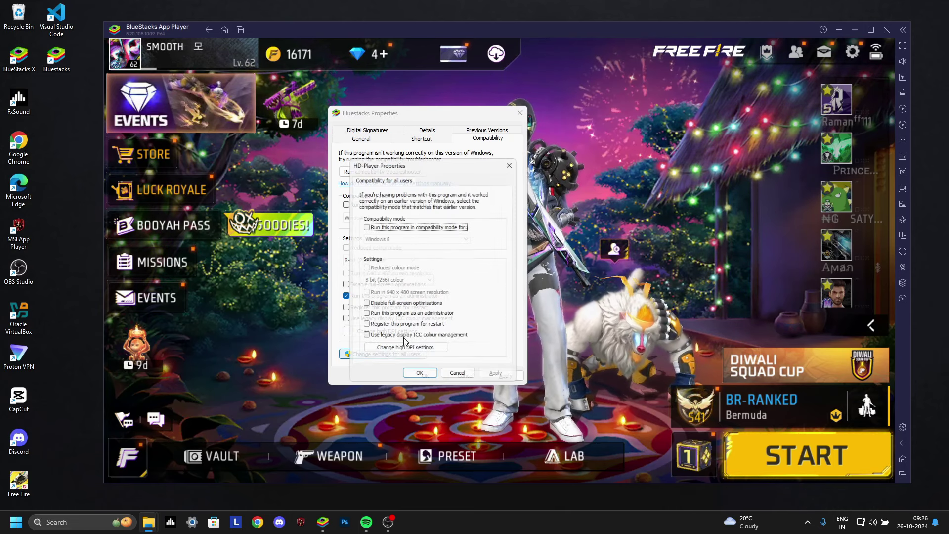
Step: Enable running HD-Player as an administrator for all users, apply the change and close the Bluestacks properties
left_click(393, 357)
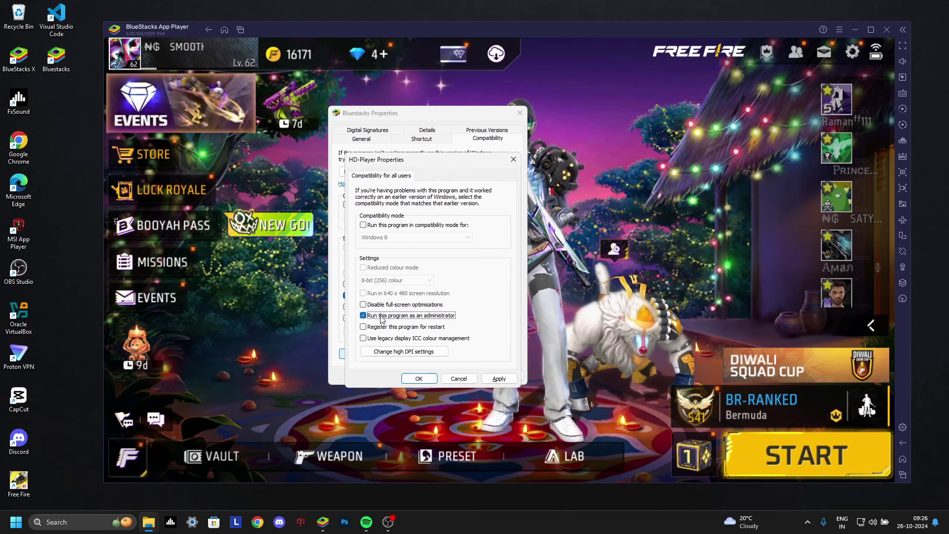
left_click(503, 379)
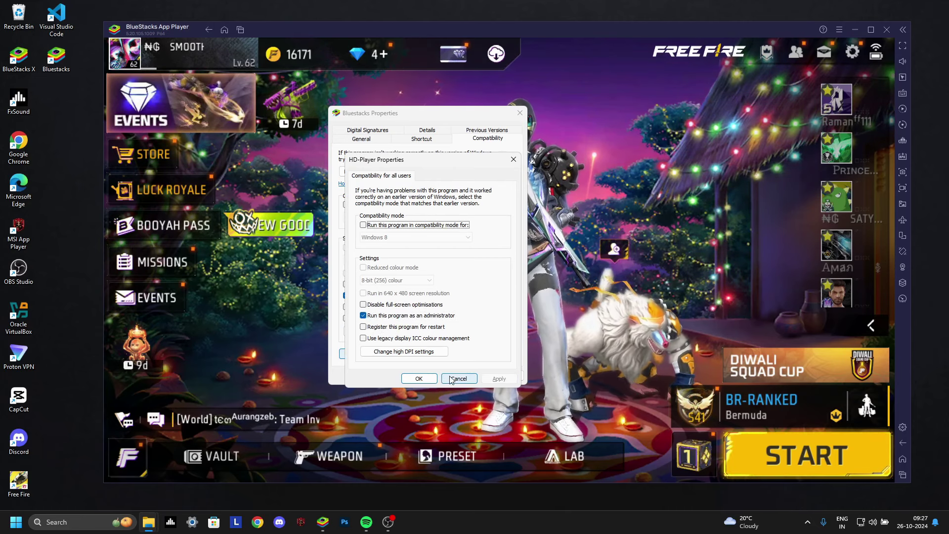
left_click(419, 378)
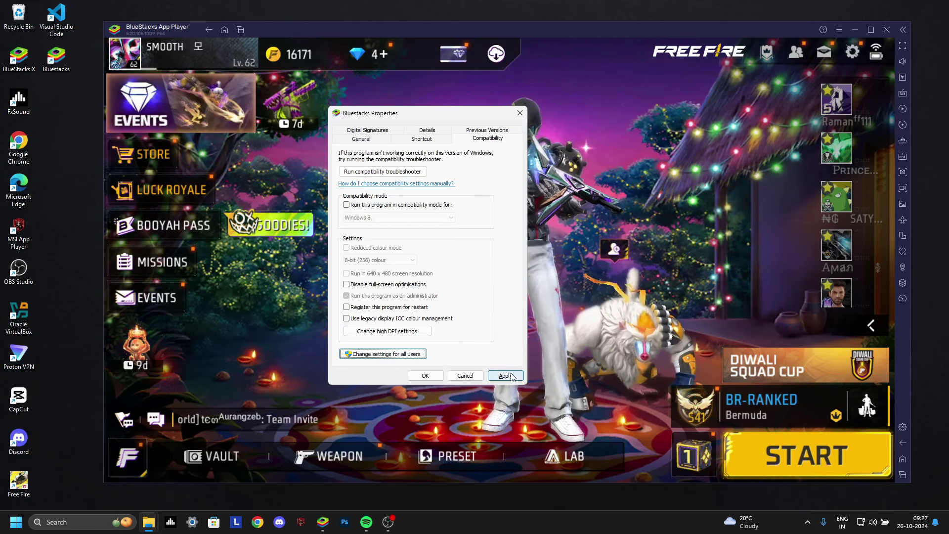
left_click(425, 376)
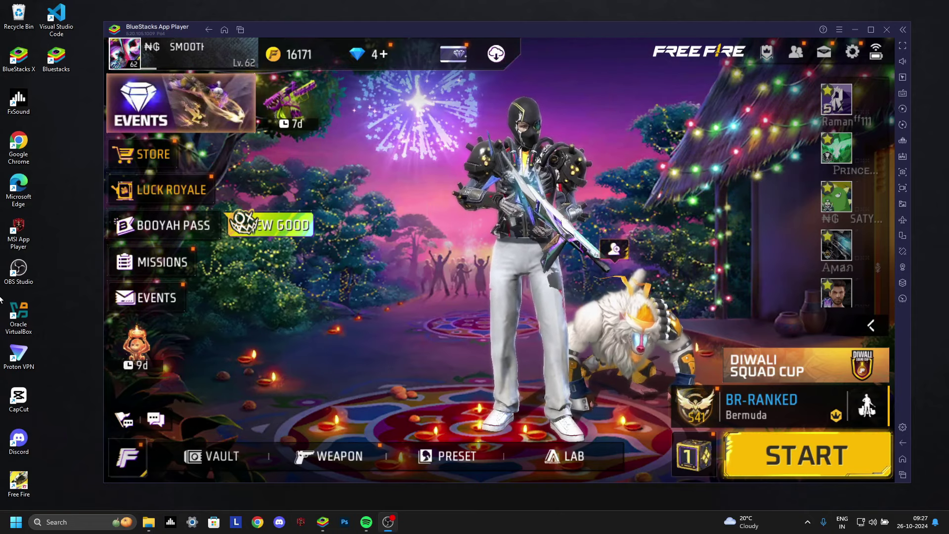
Step: Search Windows for "graphics" and open the Graphics settings
left_click(84, 519)
type("graphics")
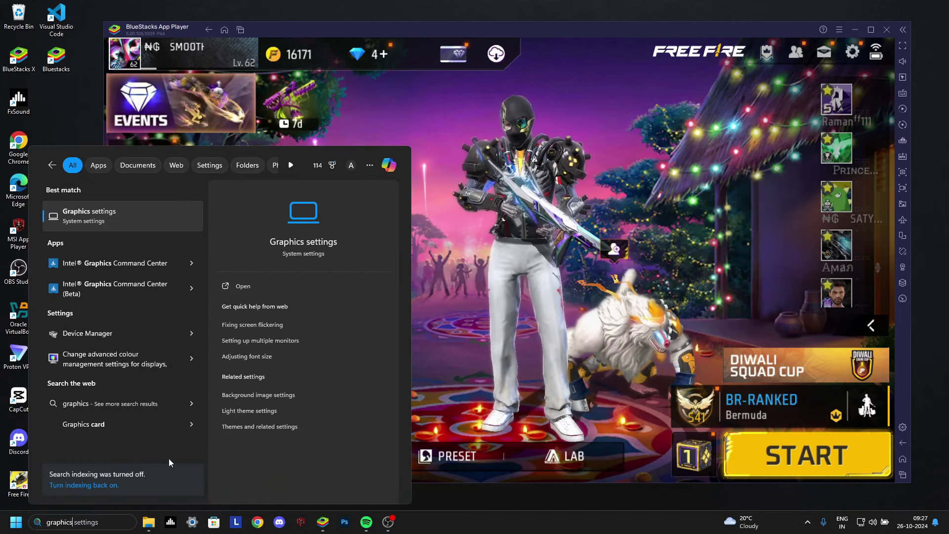
key("Return")
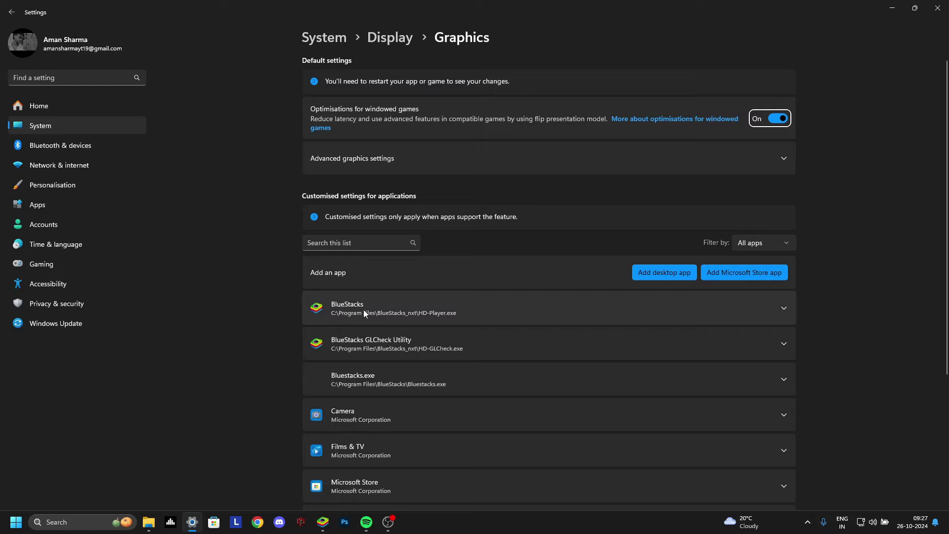
Step: Check the GPU preference and windowed-game optimisation settings of BlueStacks and the BlueStacks GLCheck Utility
left_click(428, 311)
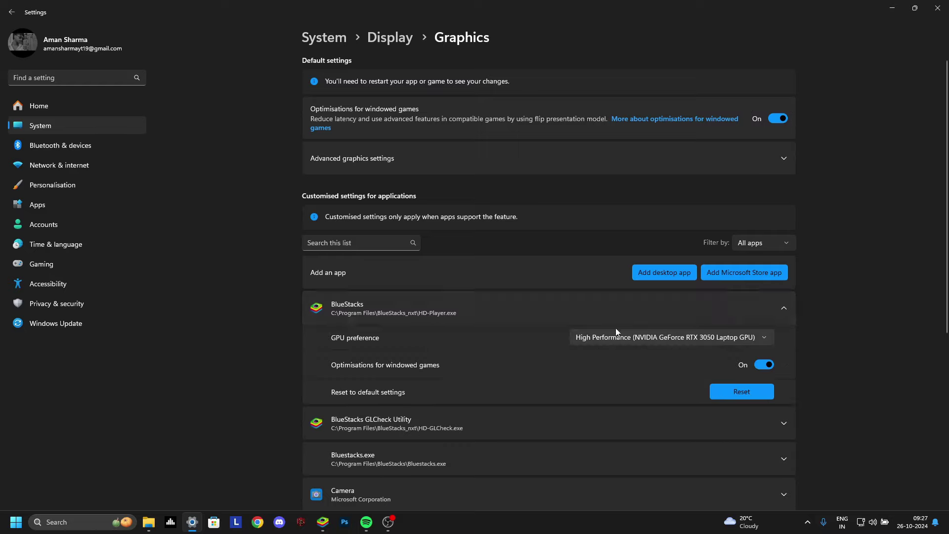
left_click(662, 337)
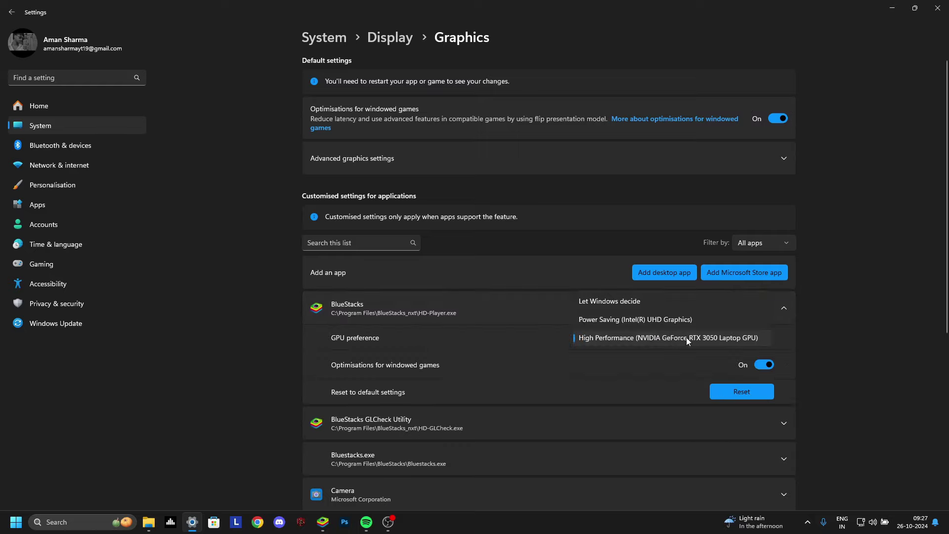
left_click(496, 333)
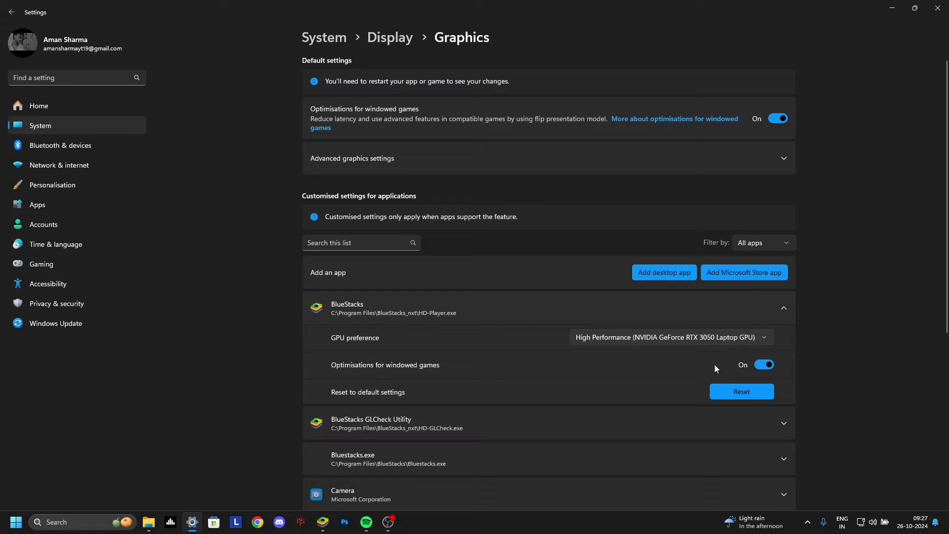
left_click(758, 311)
left_click(423, 345)
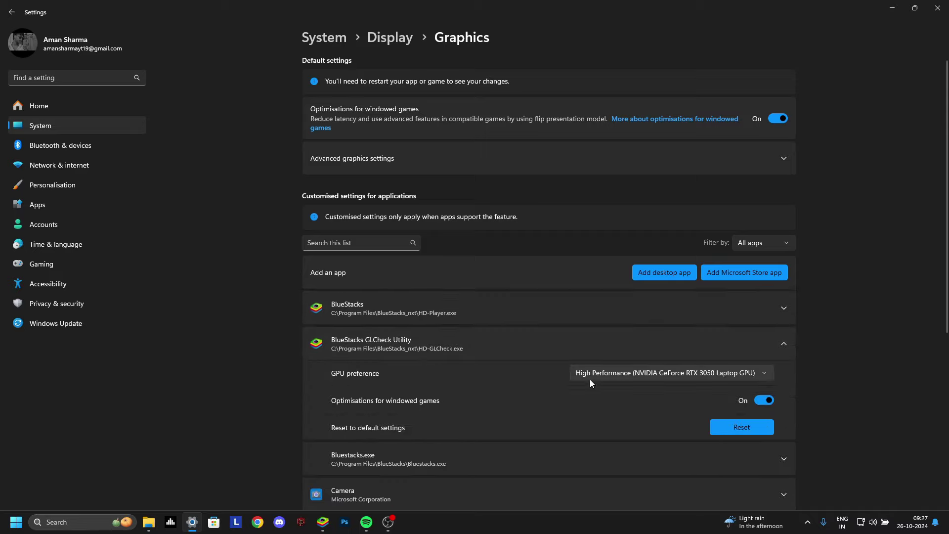
left_click(568, 346)
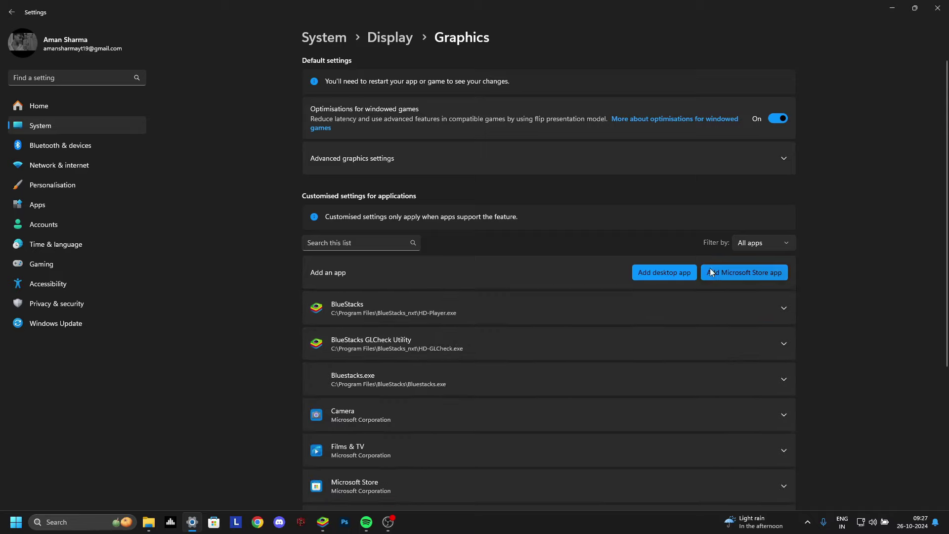
Step: Start adding a desktop app to the customised graphics settings, selecting HD-Player from C:\Program Files\BlueStacks_nxt
left_click(661, 276)
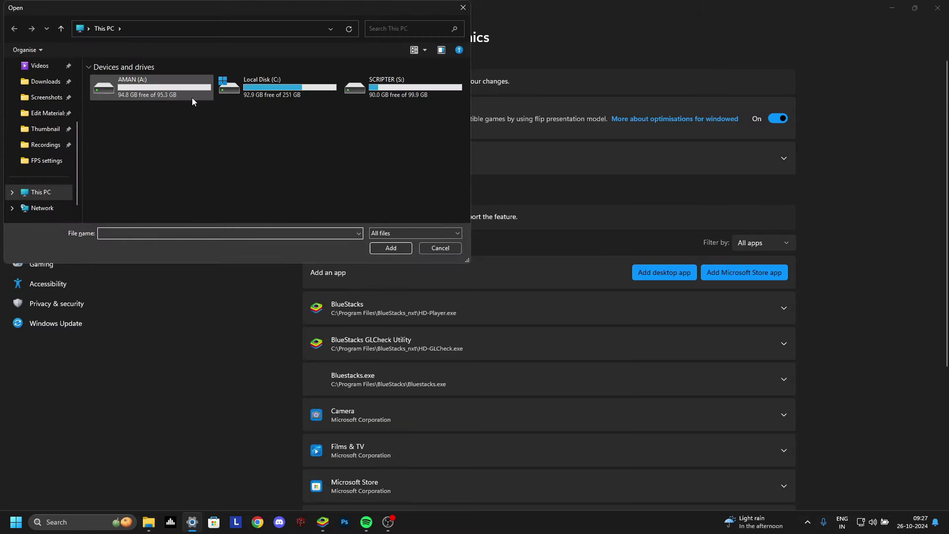
double_click(262, 87)
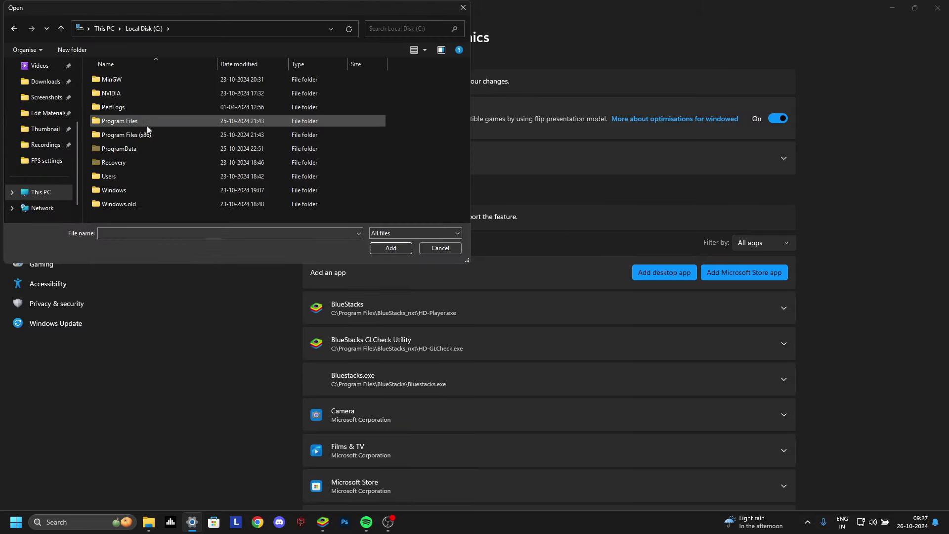
double_click(147, 124)
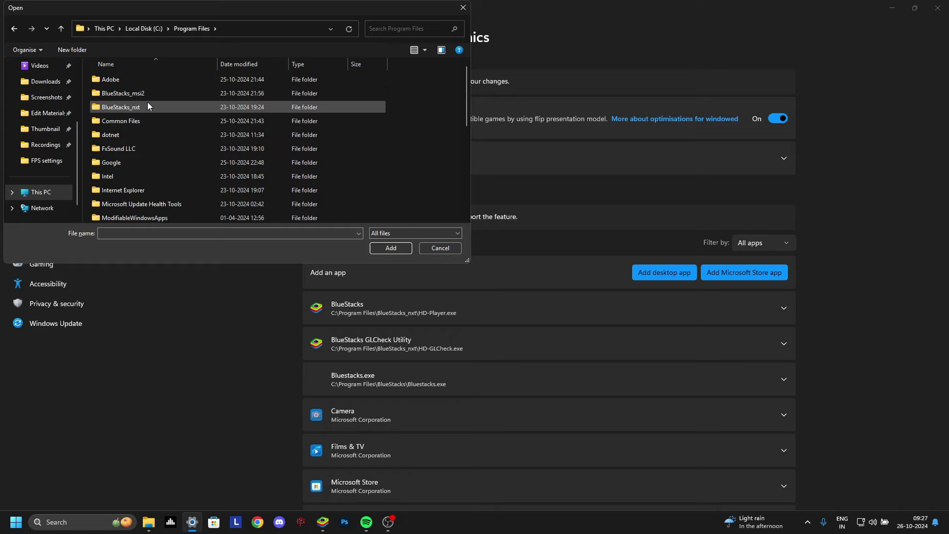
double_click(147, 105)
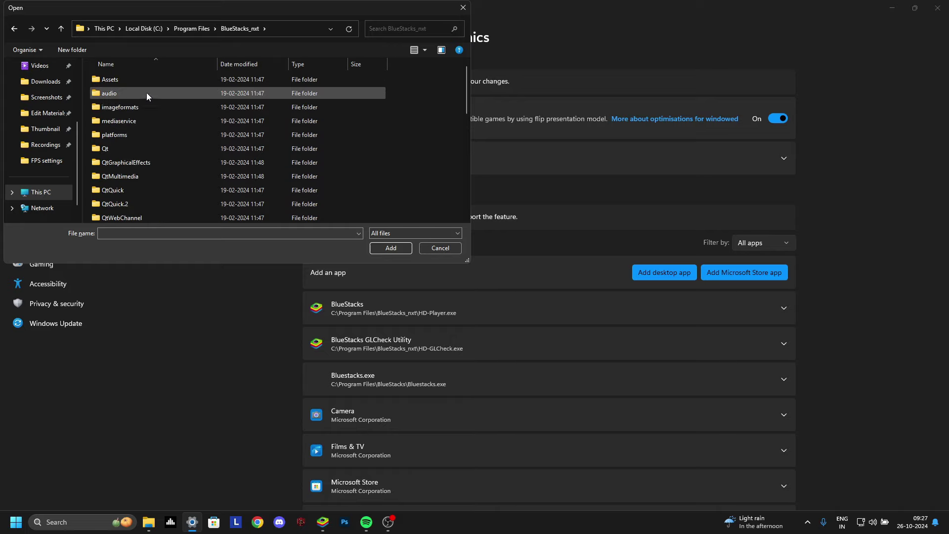
scroll(146, 93, "down", 10)
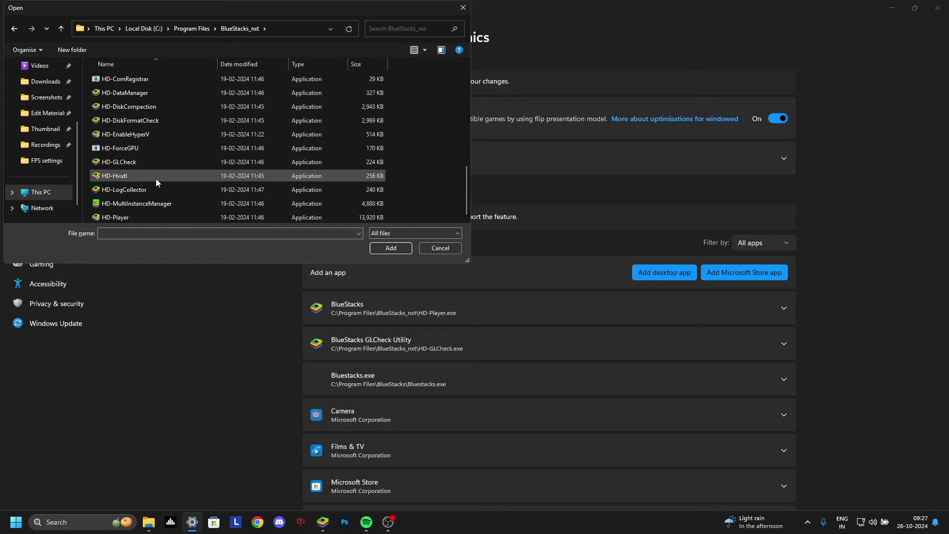
left_click(113, 217)
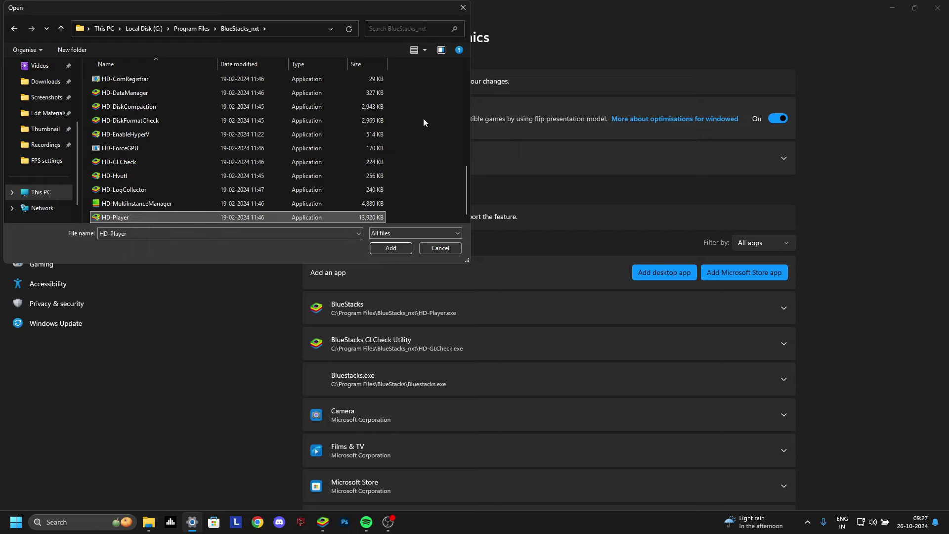